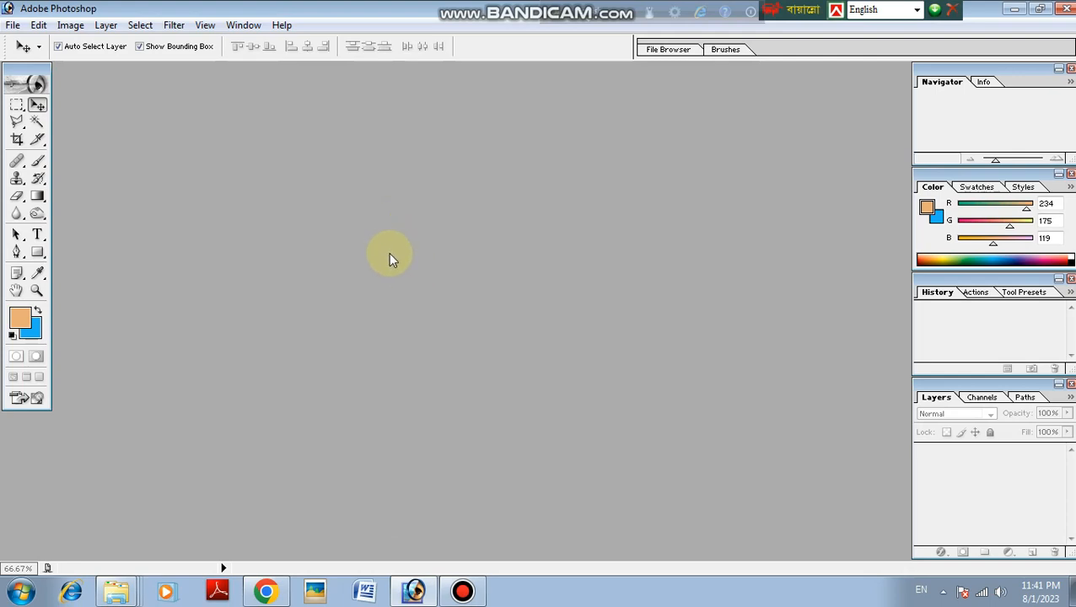
Open fffff.jpg from the photo folder on the Desktop and move its window toward the middle of the workspace
double_click(389, 256)
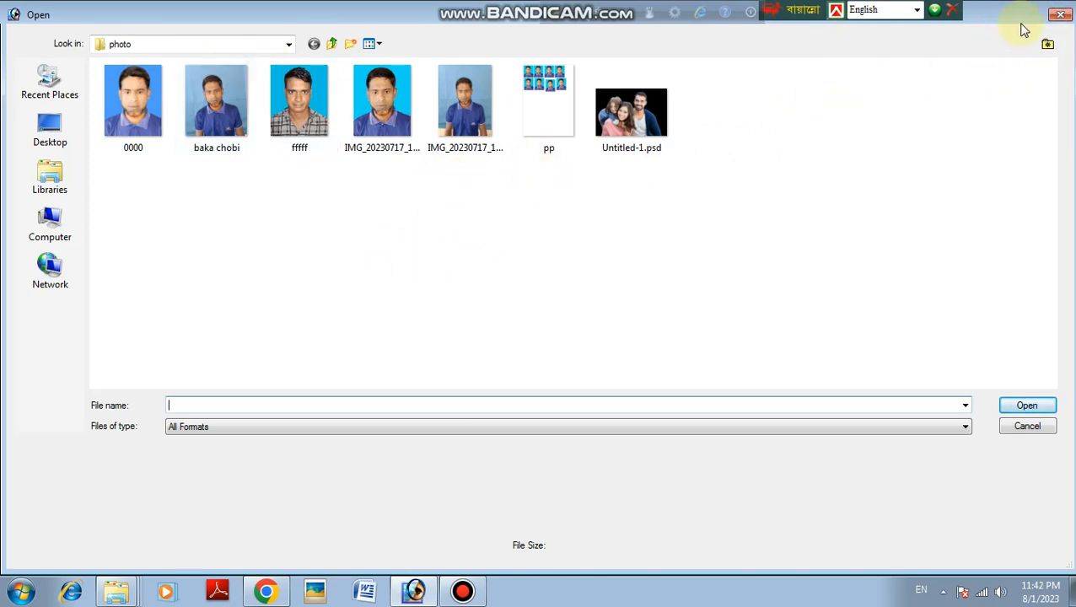
click(1060, 13)
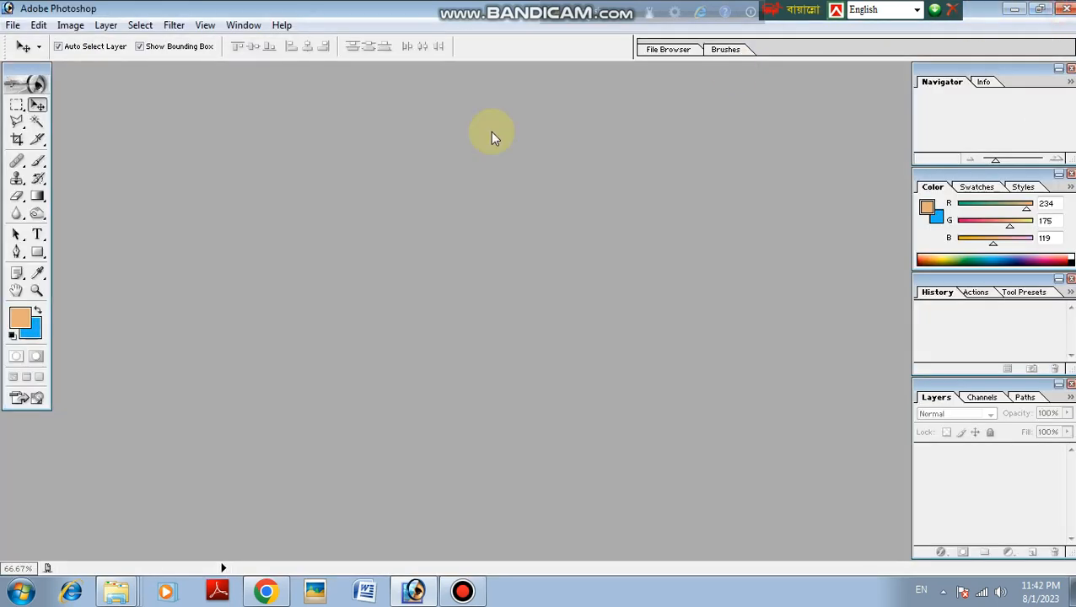
click(14, 26)
click(40, 61)
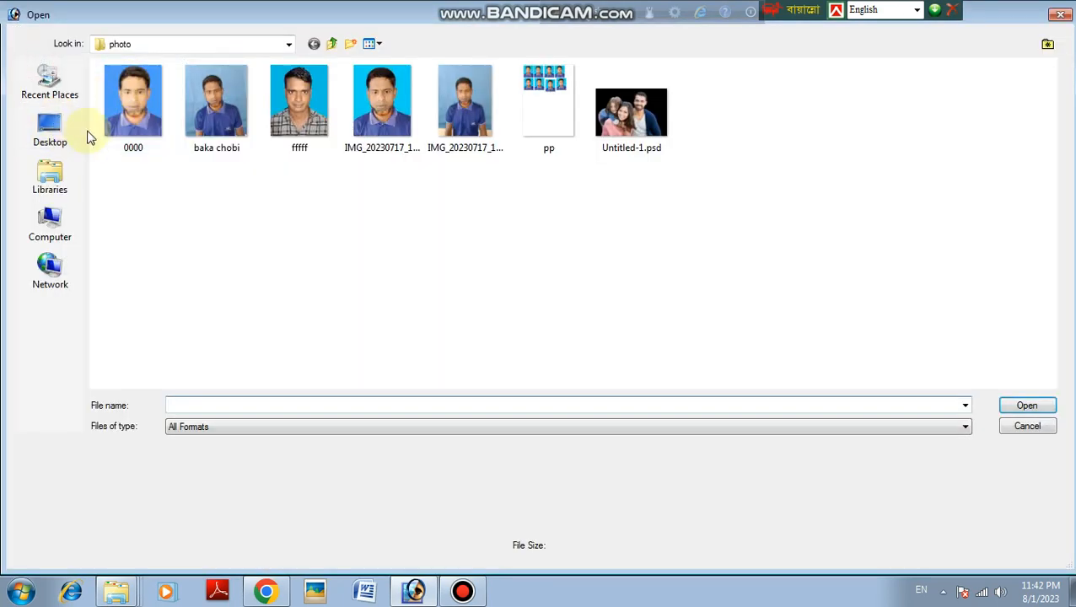
click(52, 133)
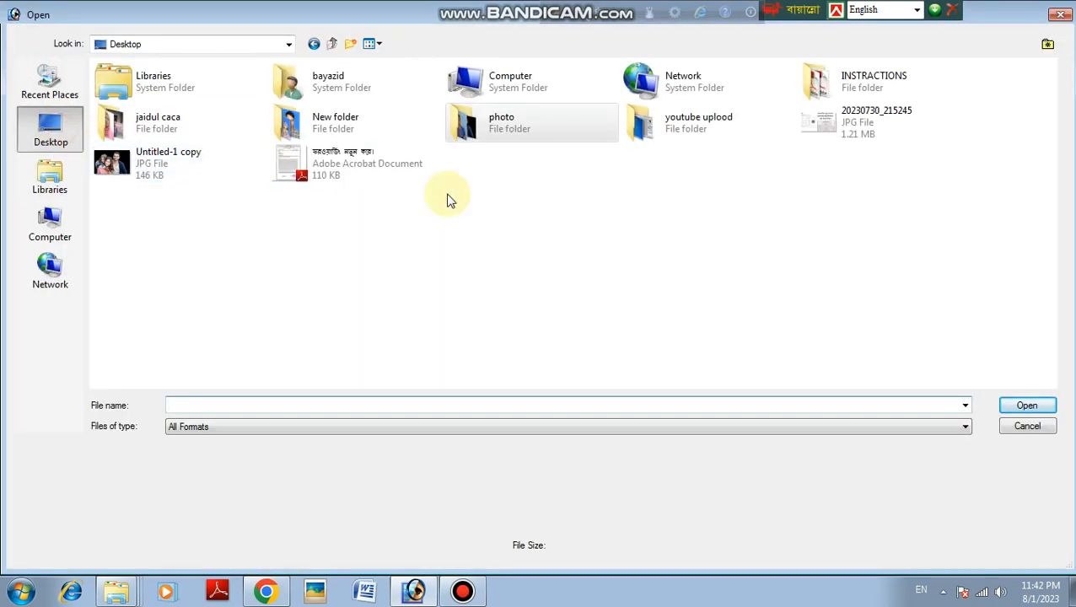
double_click(529, 115)
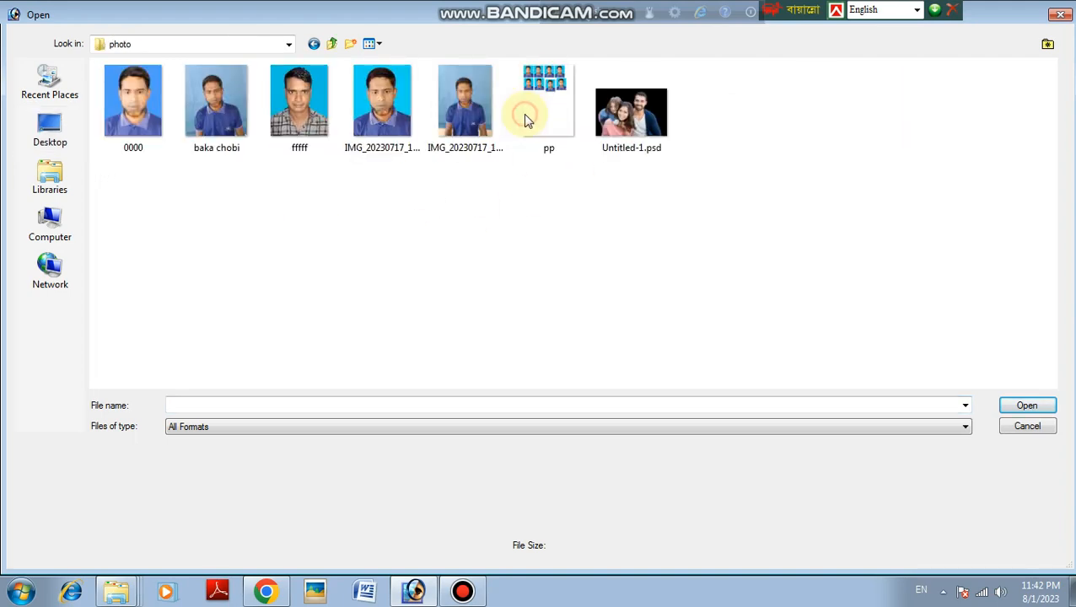
click(319, 109)
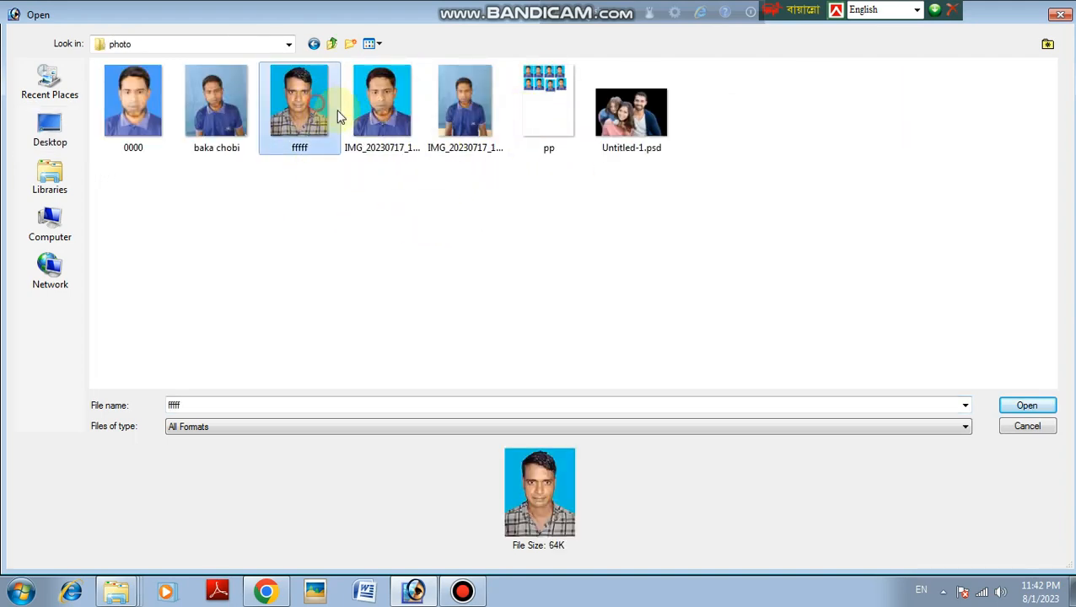
click(1020, 405)
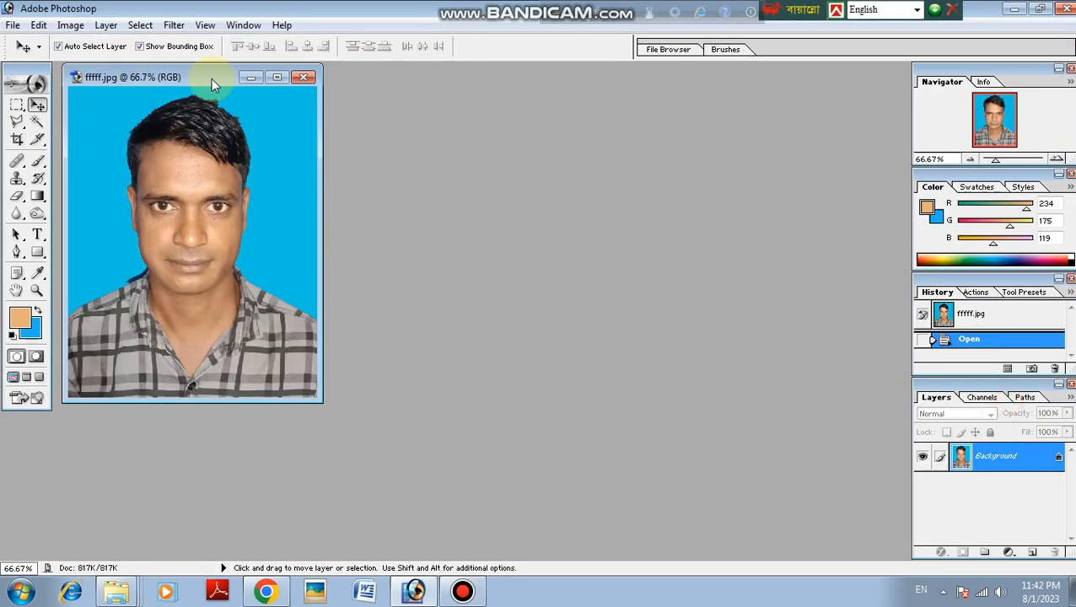
drag(211, 79, 360, 113)
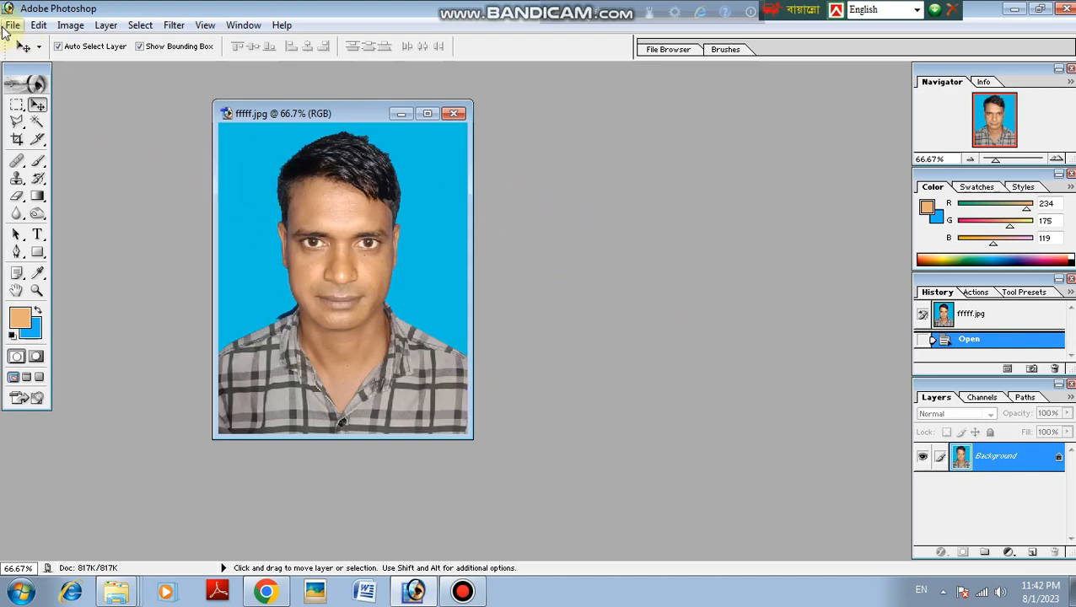
Open the black suit image 3.jpg from New folder on the Desktop
click(38, 25)
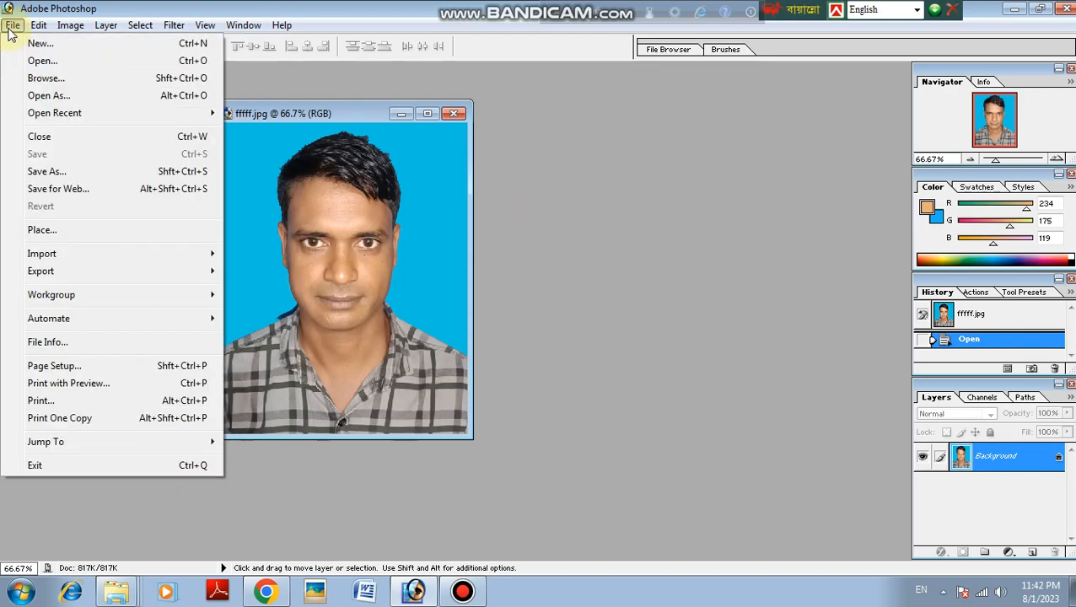
click(37, 64)
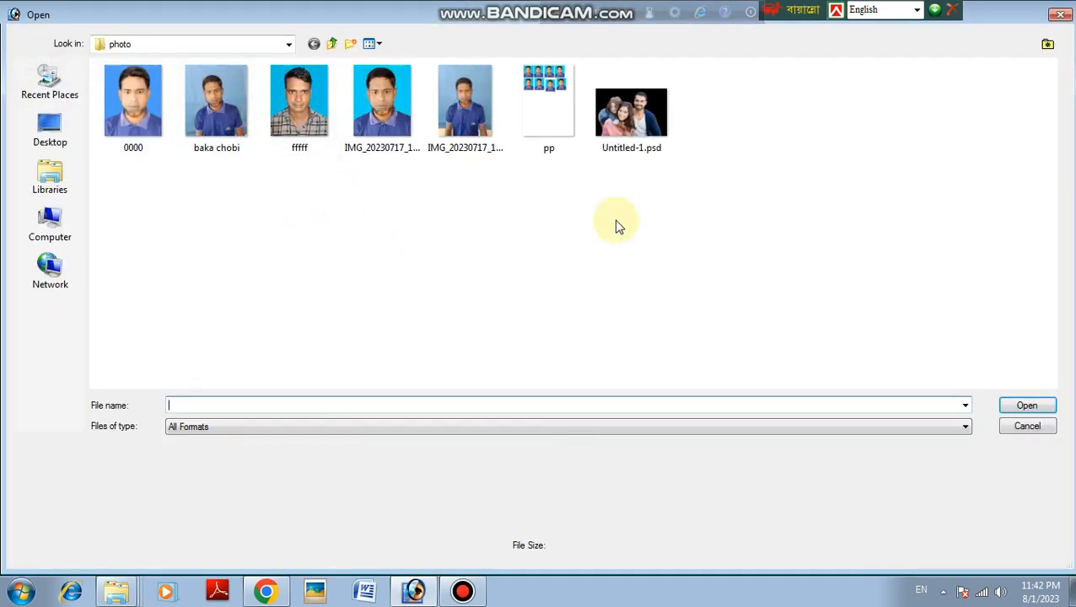
click(49, 127)
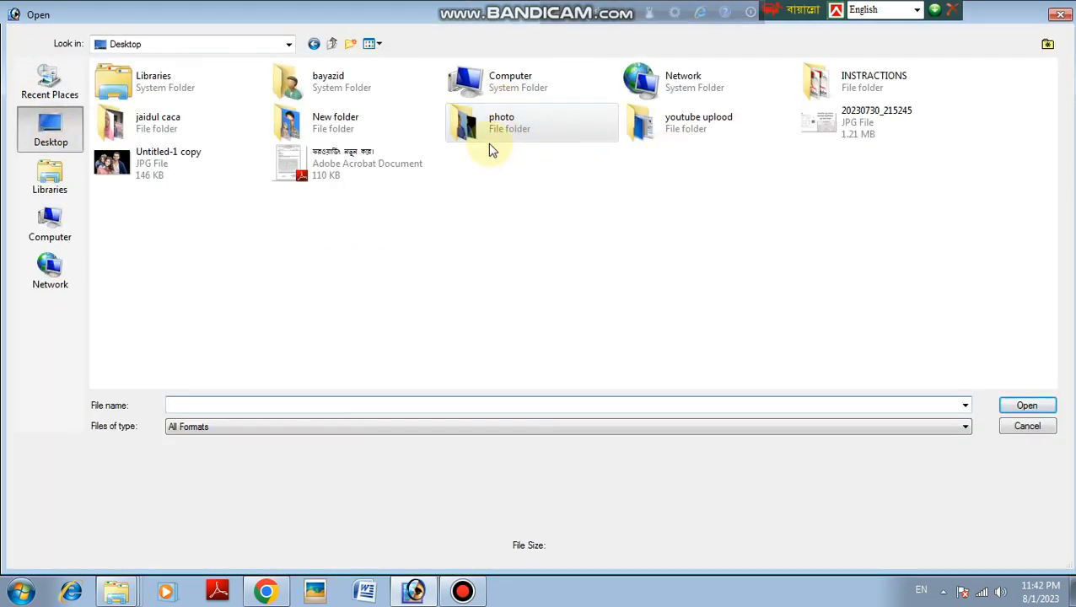
double_click(527, 142)
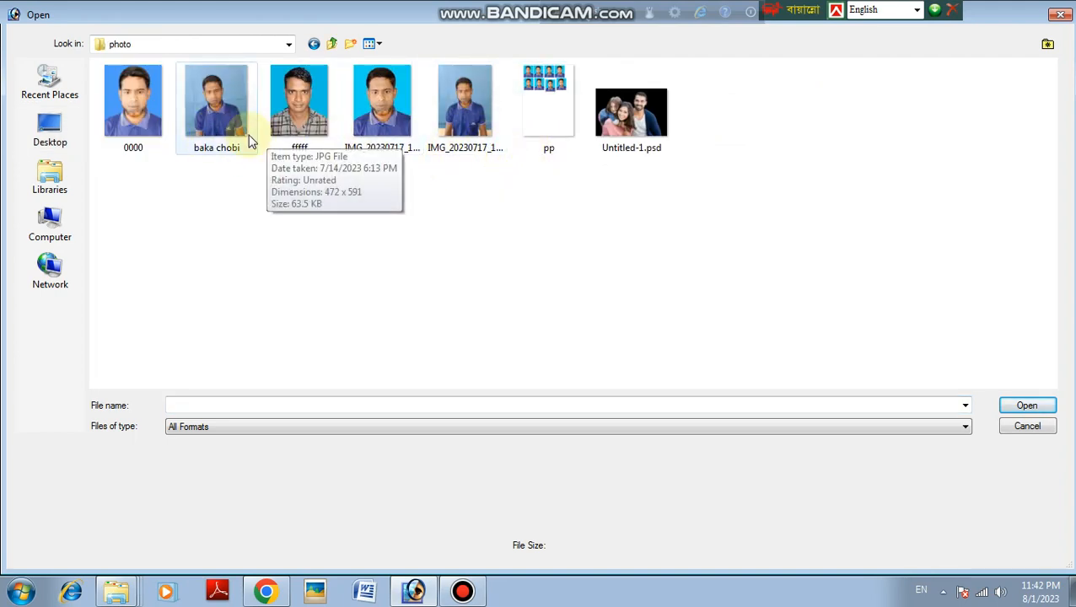
click(78, 131)
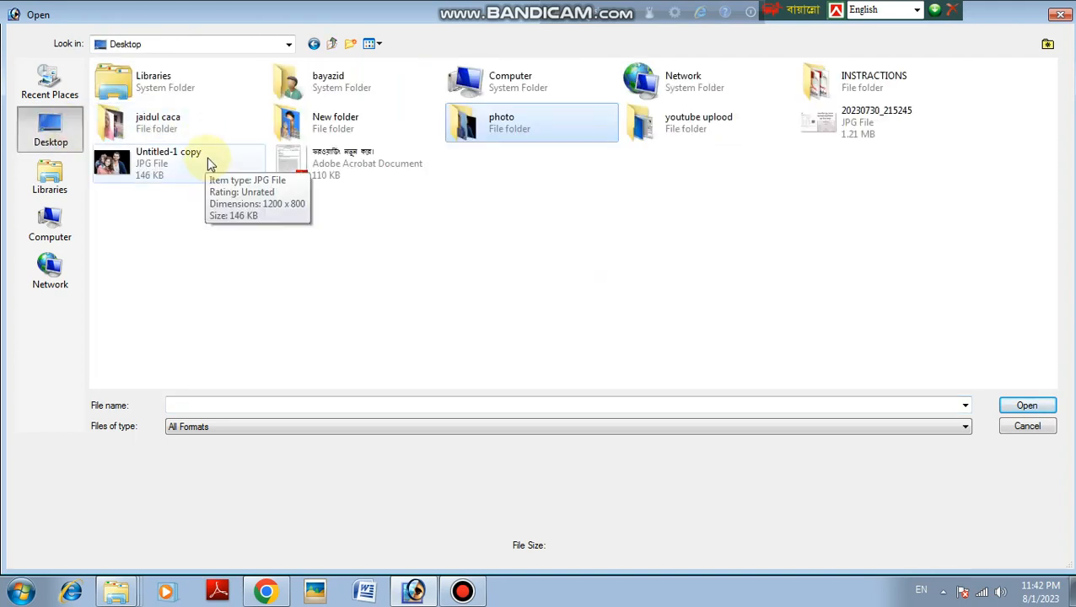
double_click(362, 138)
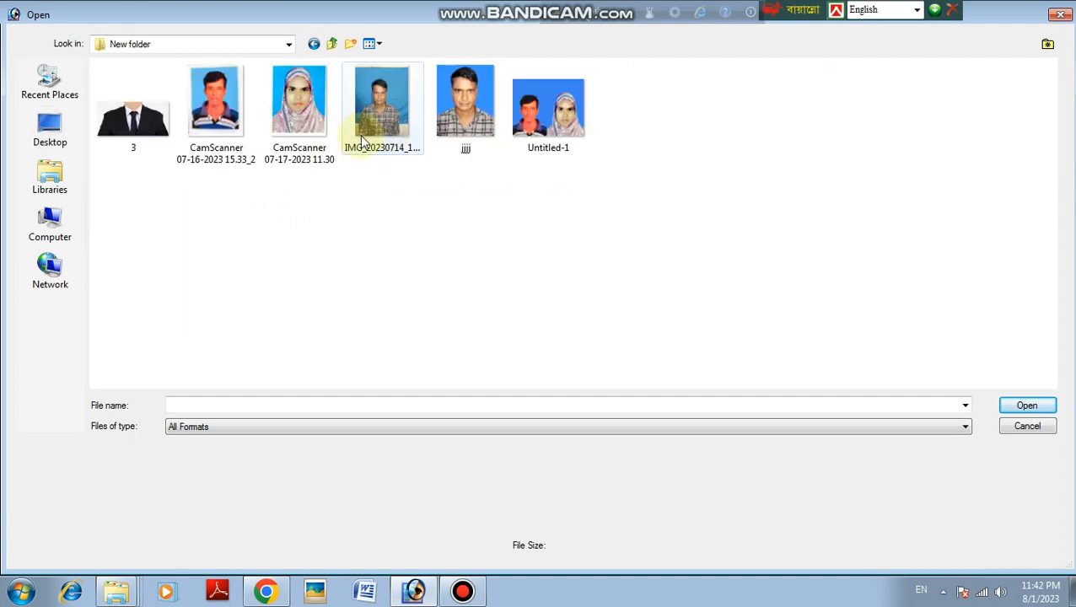
click(139, 118)
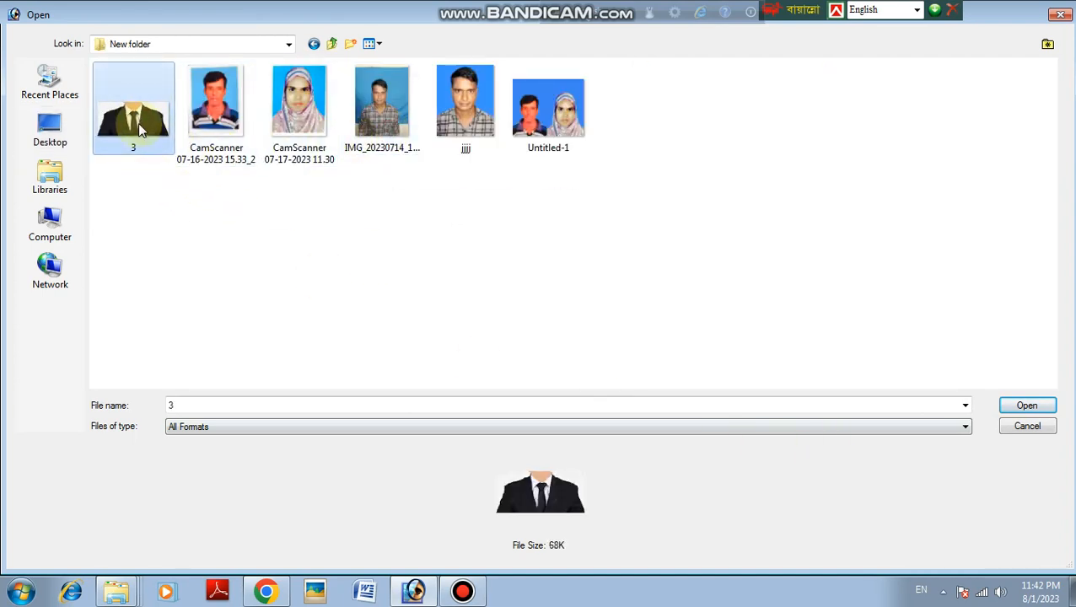
click(1026, 407)
Shrink the suit image's window and place it beside the portrait so both images are visible
drag(390, 82, 512, 146)
drag(826, 453, 608, 528)
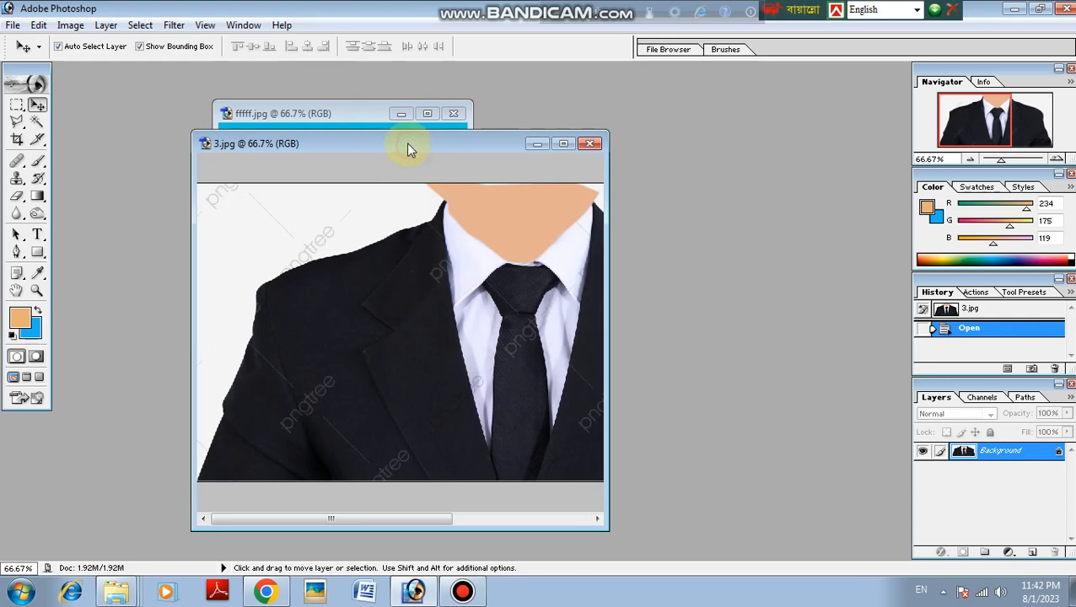
drag(409, 144, 699, 130)
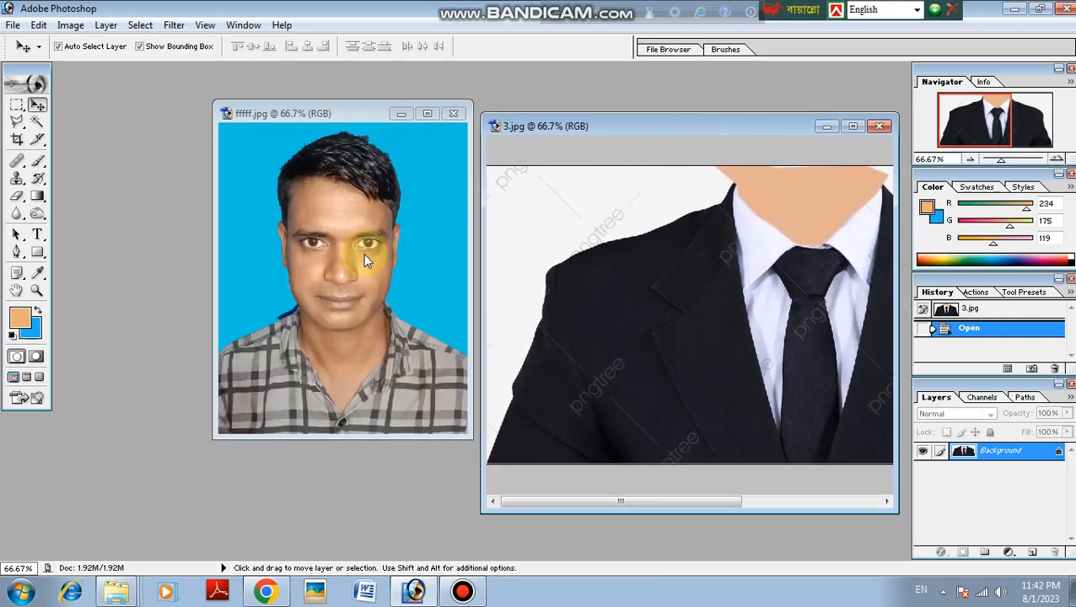
Convert the Background of the fffff.jpg portrait into a regular layer with the default settings
drag(364, 253, 383, 219)
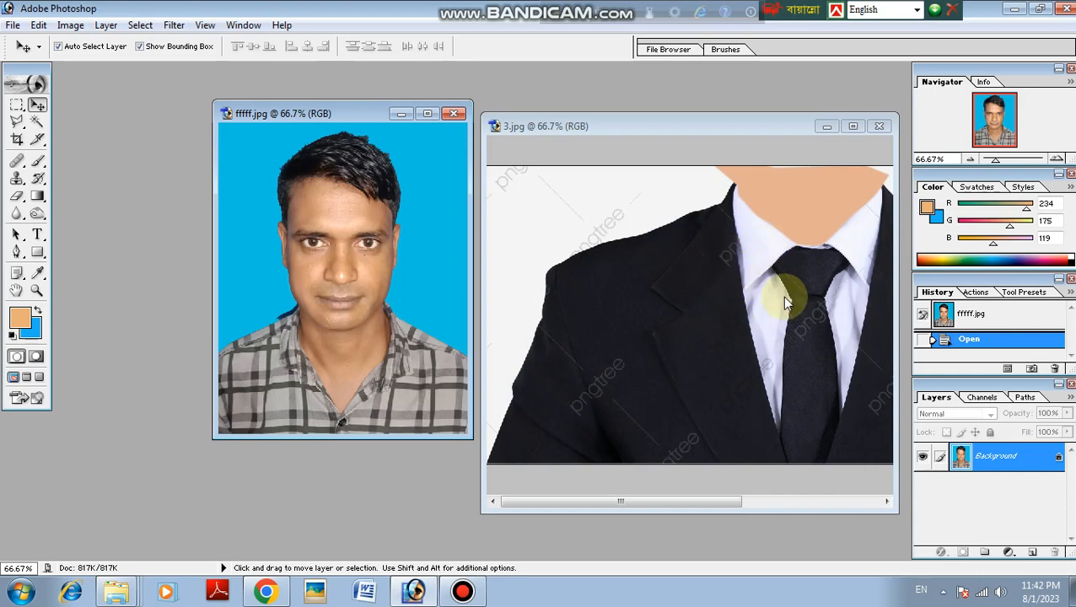
double_click(996, 458)
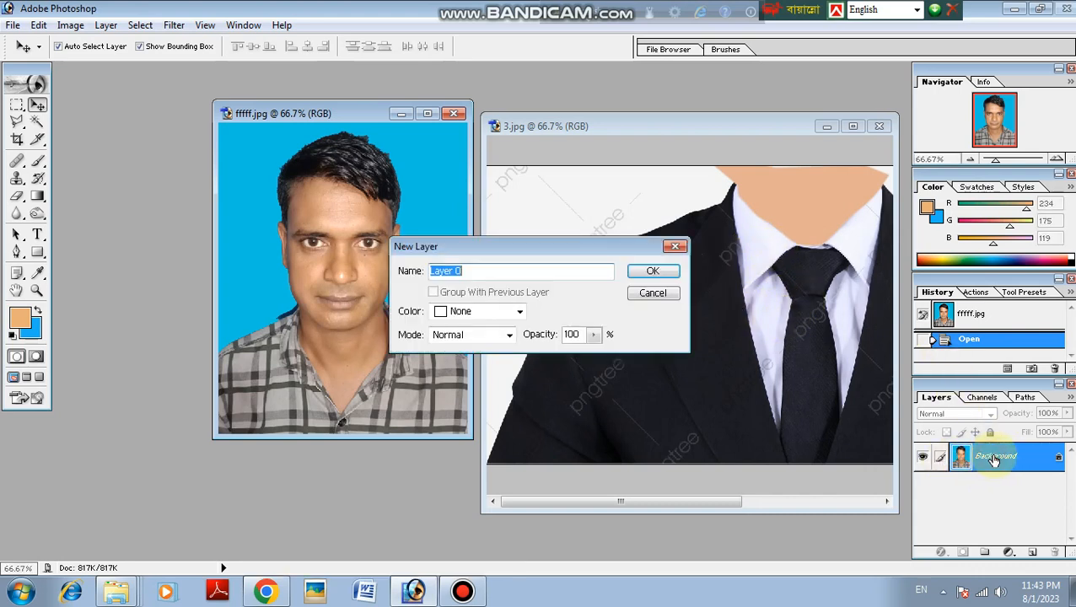
click(648, 271)
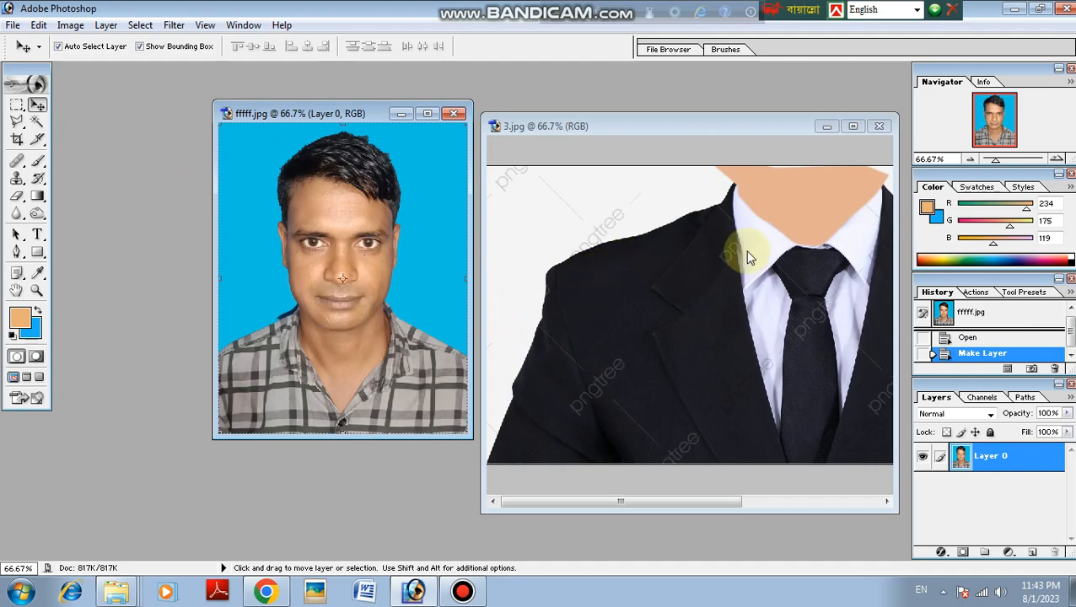
Maximize 3.jpg and start a Polygonal Lasso outline outside the canvas's left side, ending at the suit's lower-left corner
click(594, 281)
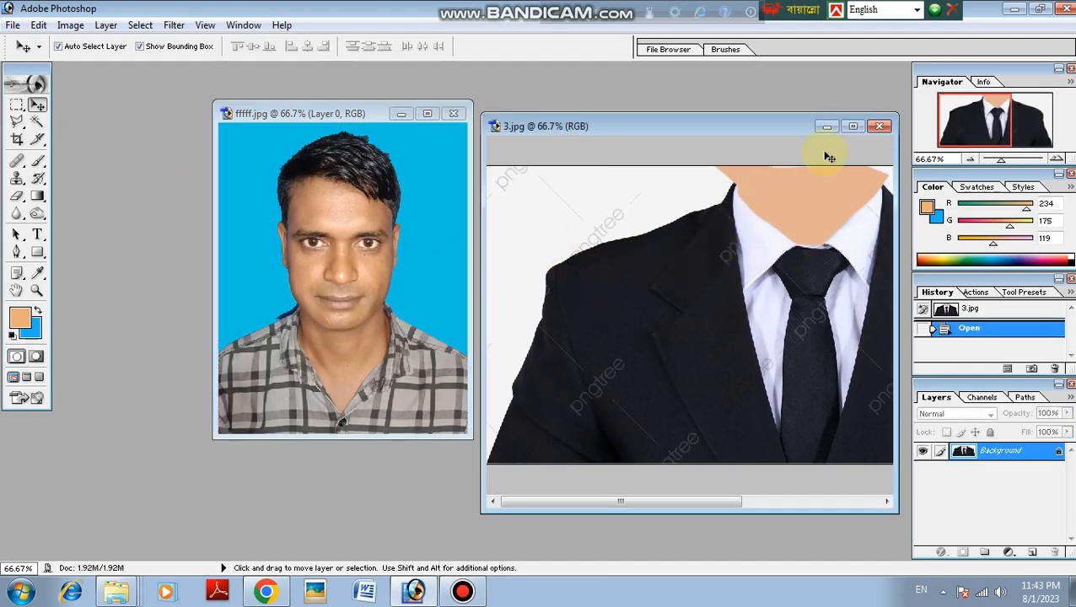
click(854, 126)
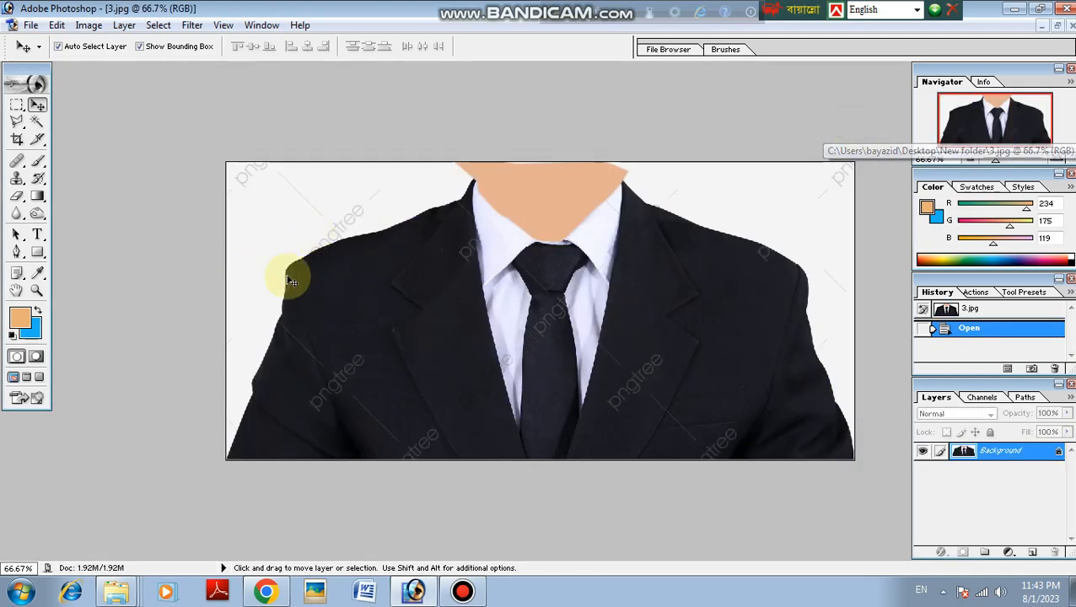
click(16, 122)
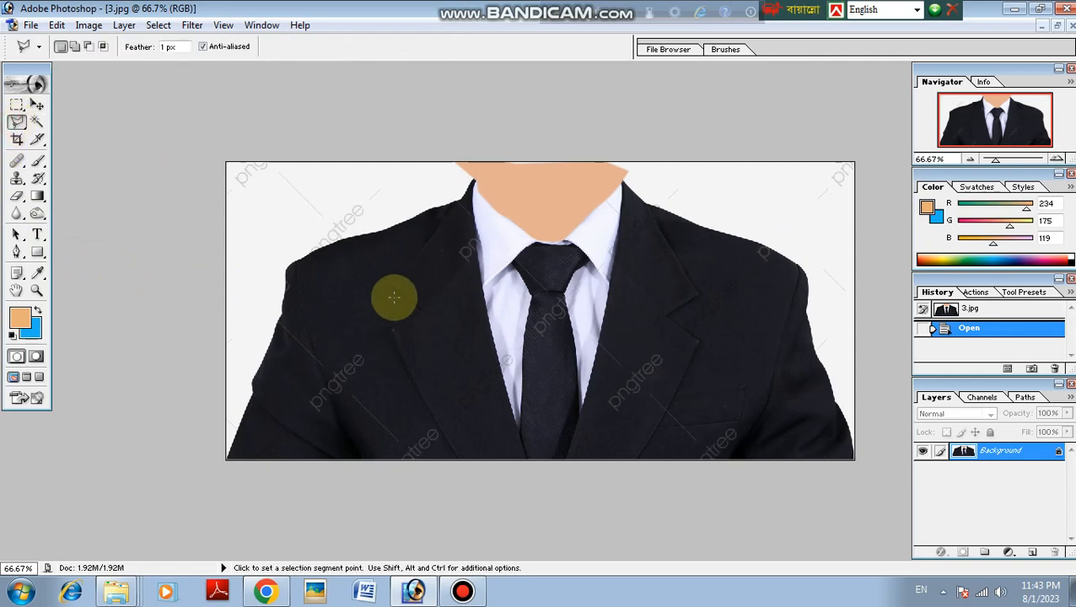
click(199, 89)
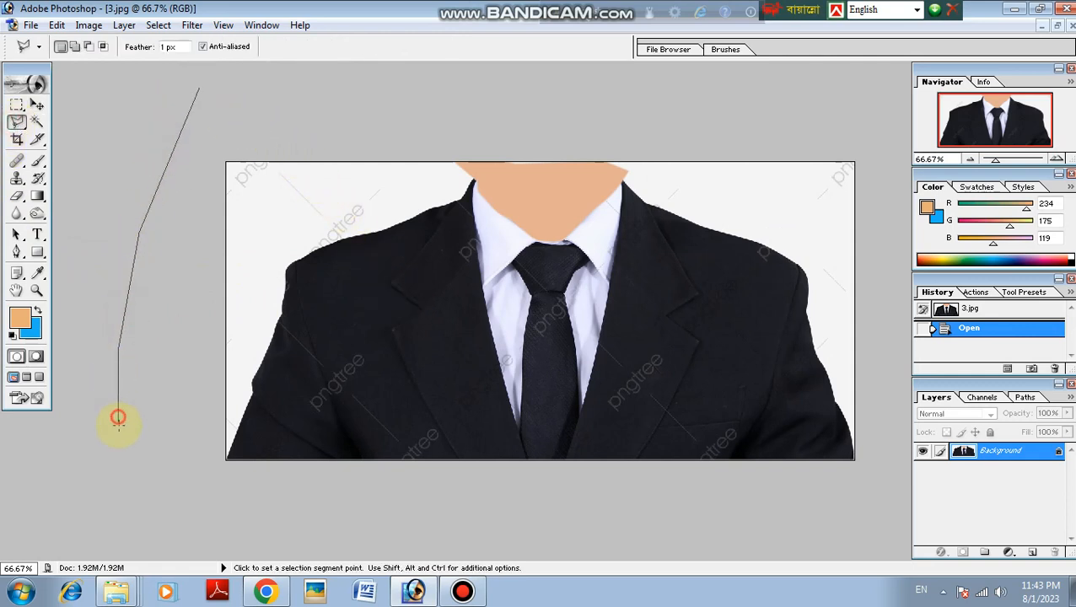
click(177, 487)
click(228, 460)
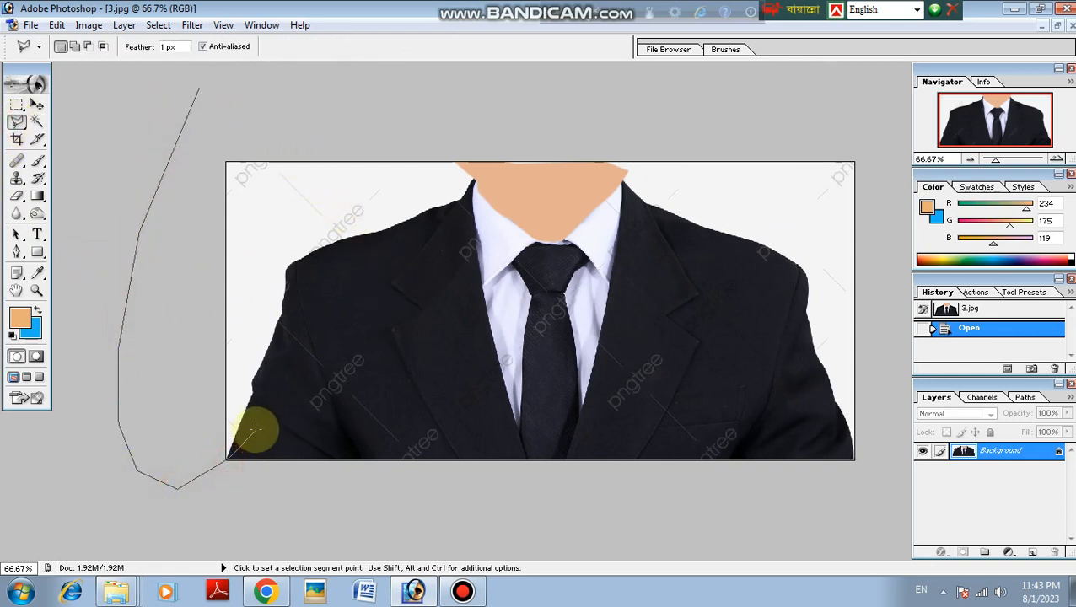
Continue the lasso outline up the suit's left sleeve and along the left shoulder to the collar
click(286, 301)
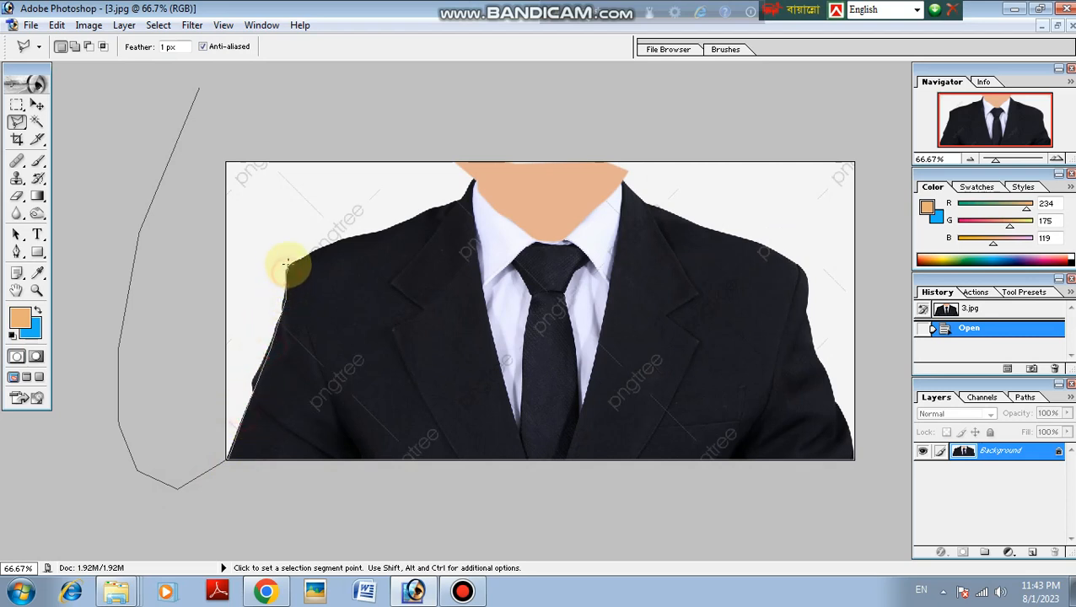
click(286, 265)
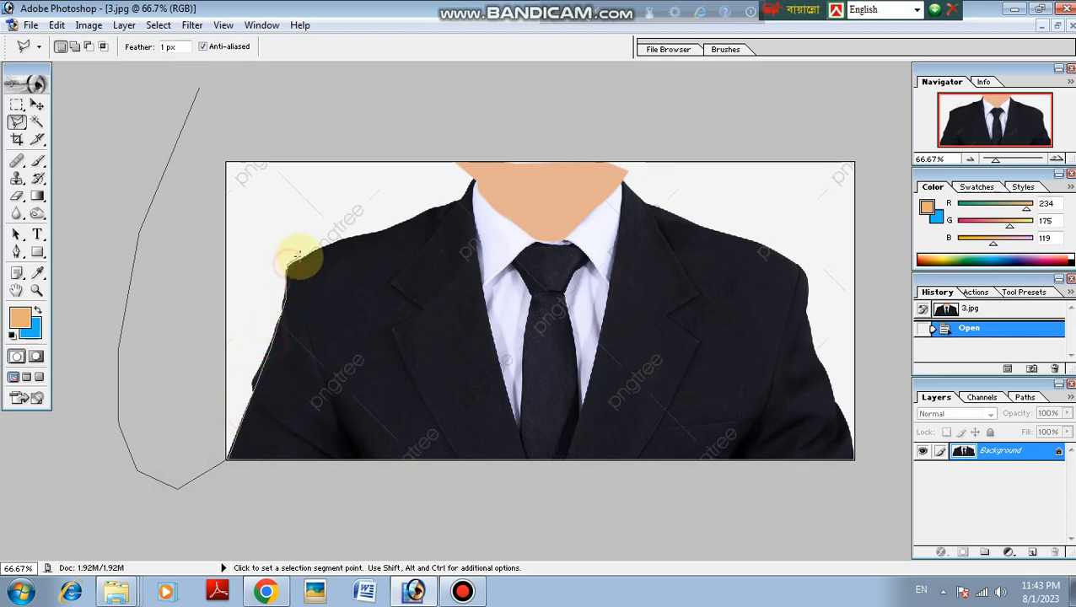
click(368, 235)
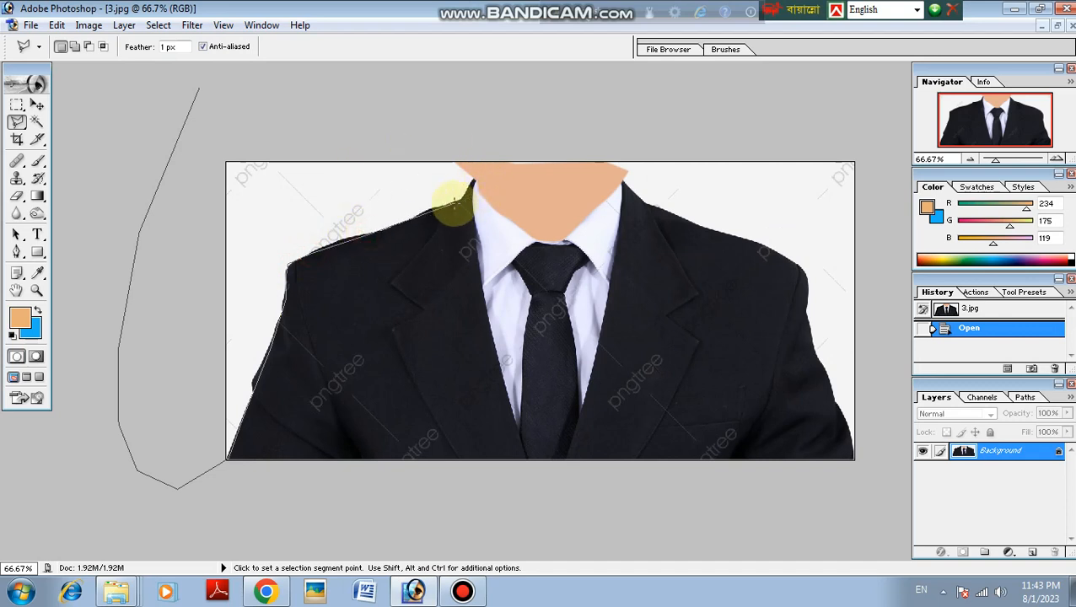
click(454, 203)
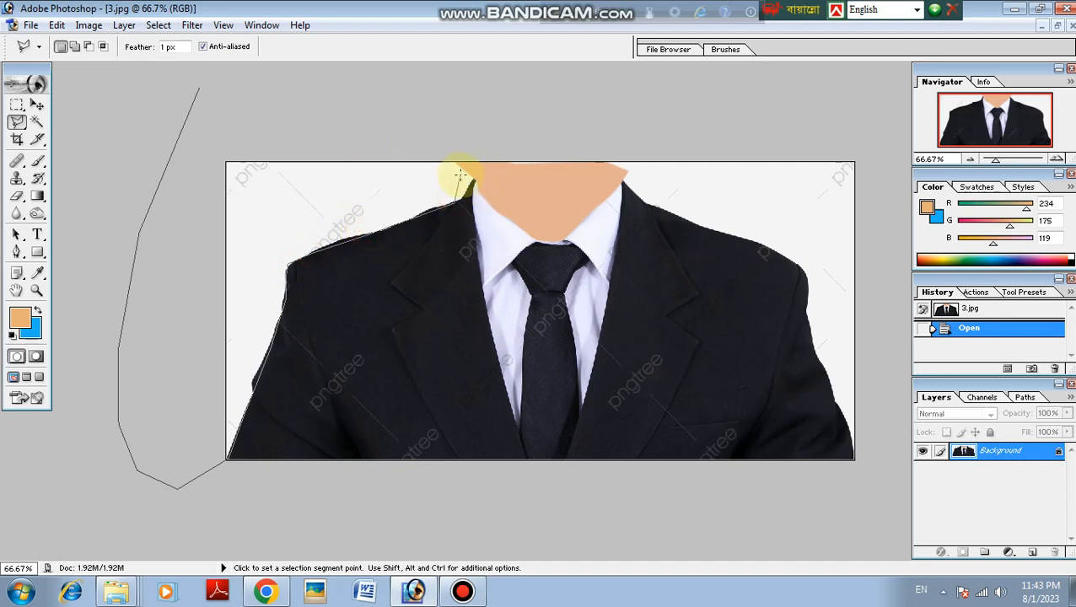
Trace the lasso outline along the shirt's neckline, between the skin-coloured neck and the white collar
click(490, 205)
click(528, 232)
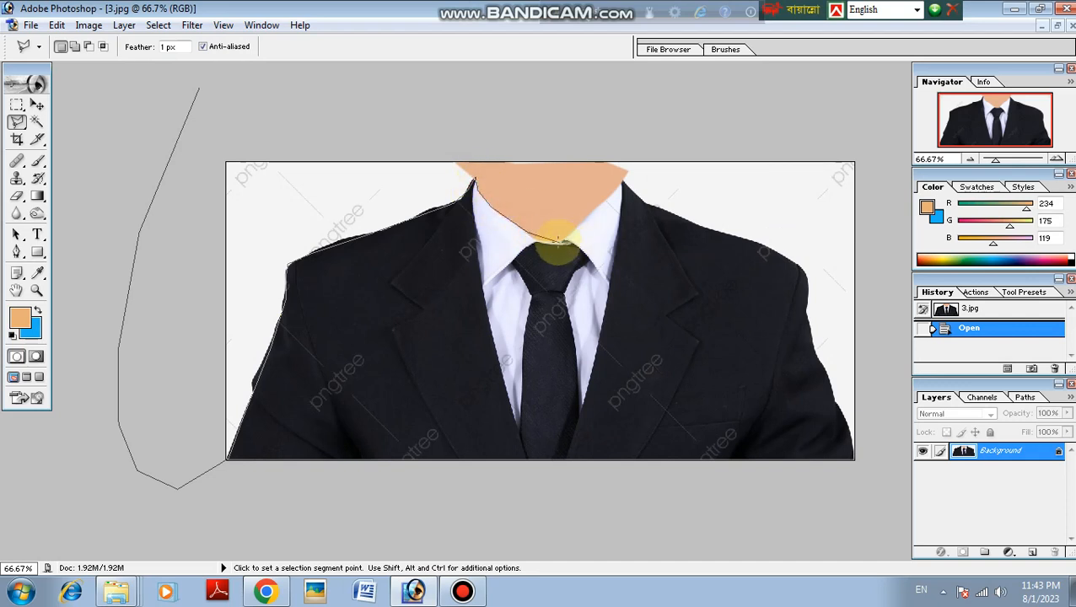
click(542, 240)
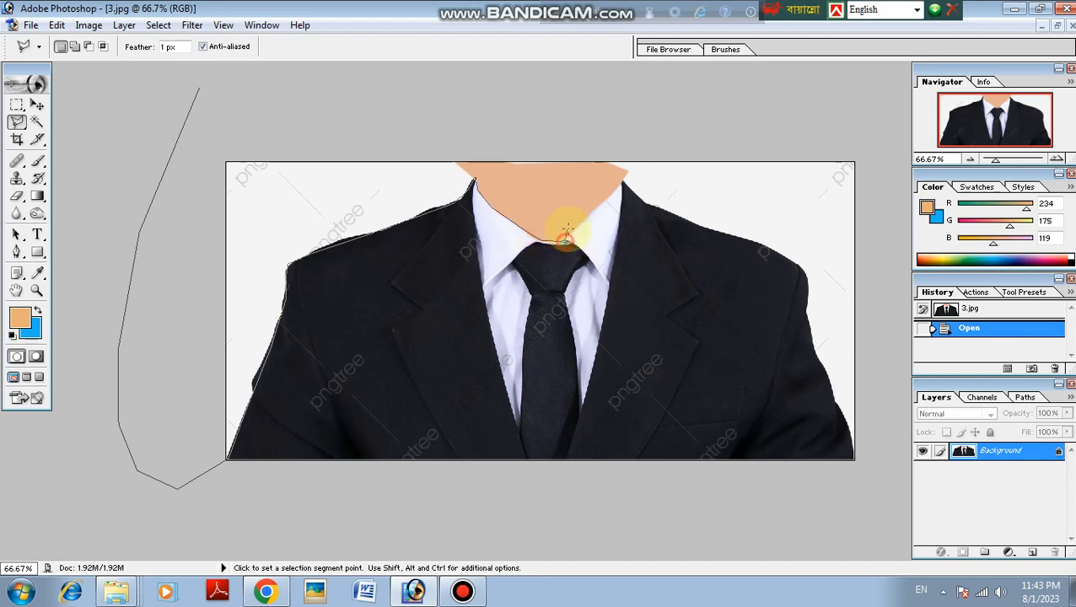
click(566, 239)
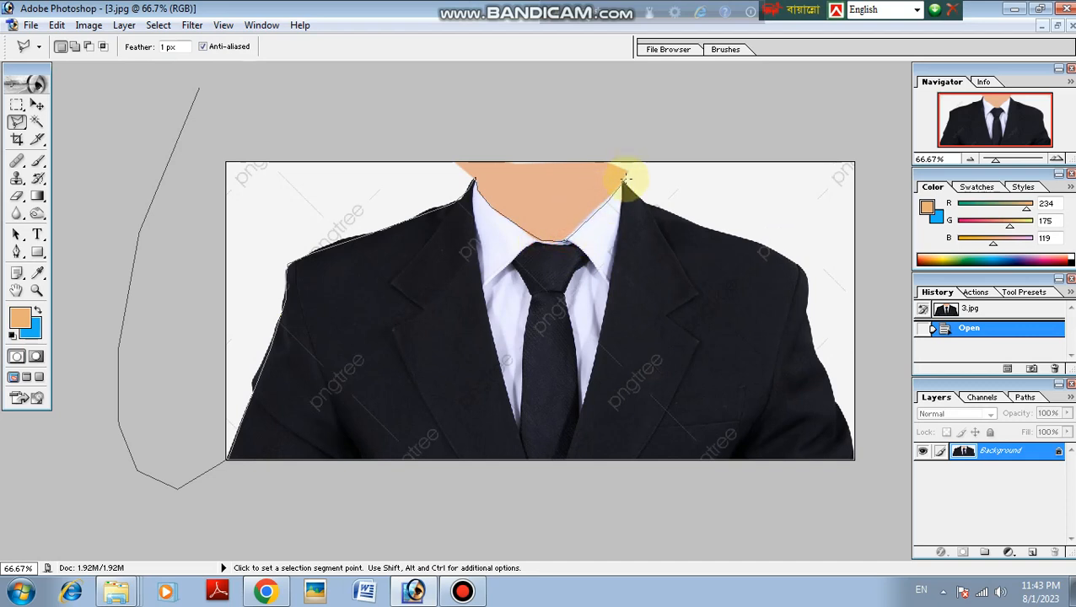
Continue the lasso outline from the collar along the suit's right shoulder and down the outer edge of the right sleeve
click(662, 207)
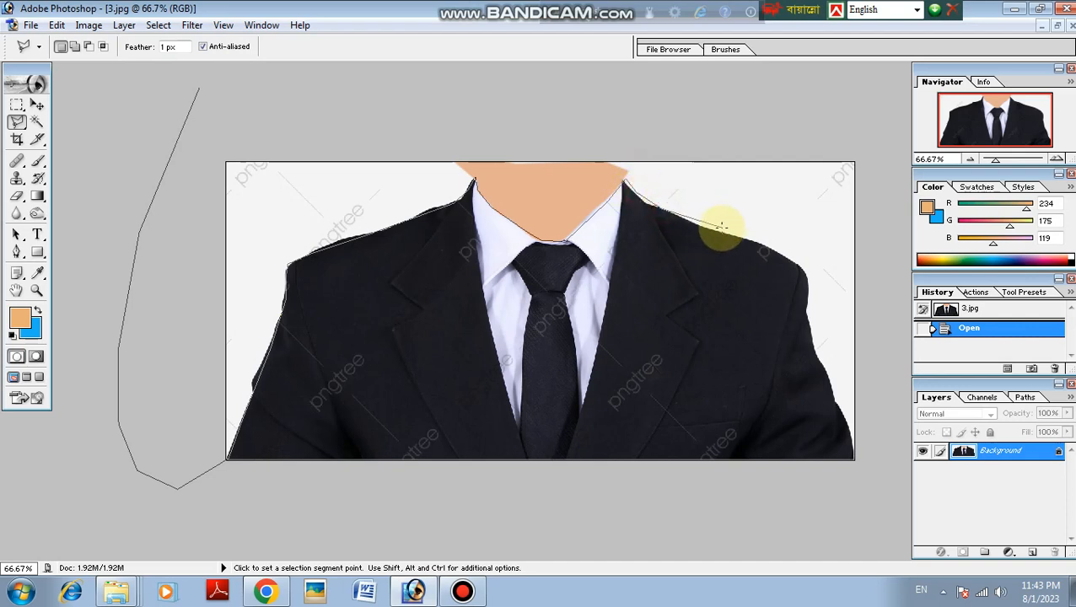
click(768, 245)
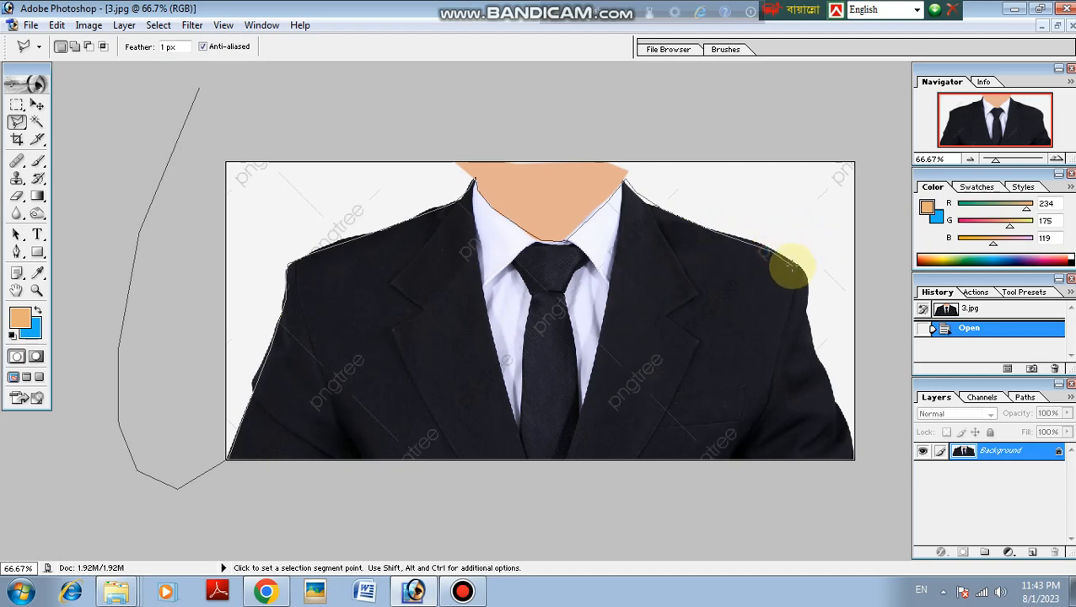
click(793, 266)
click(804, 283)
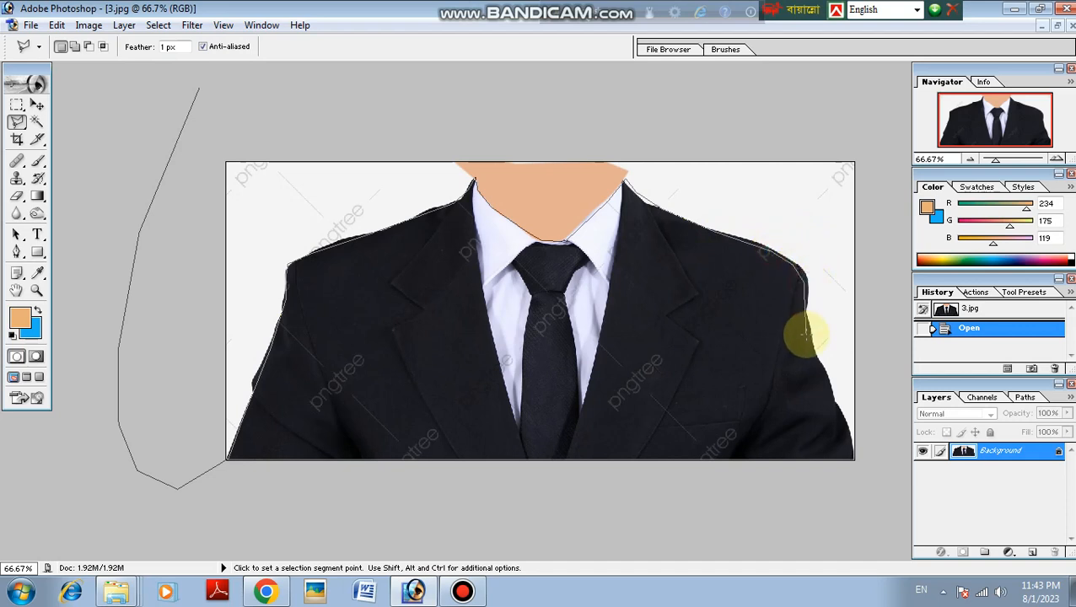
click(809, 335)
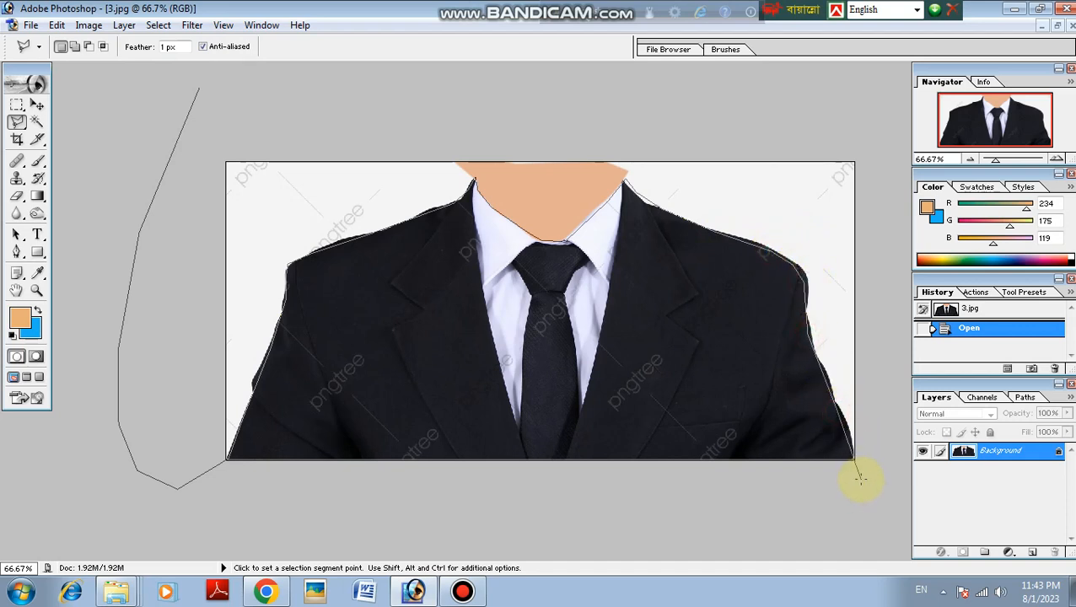
Close the lasso outline around the outside of the canvas's right and upper sides, and invert the selection to select the suit
click(865, 473)
click(911, 342)
click(874, 110)
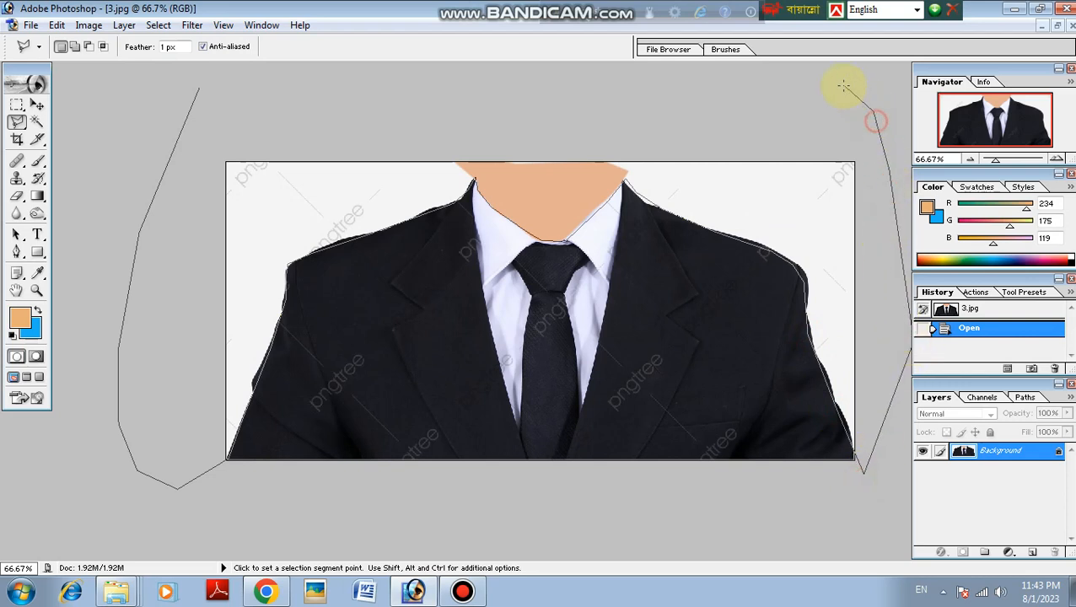
click(742, 73)
click(380, 101)
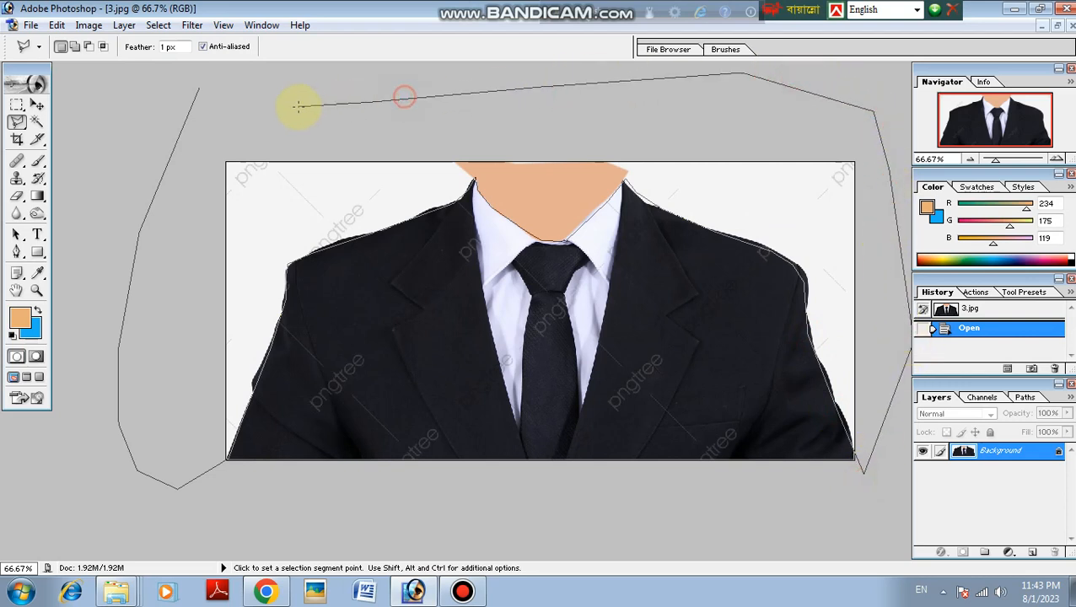
double_click(182, 110)
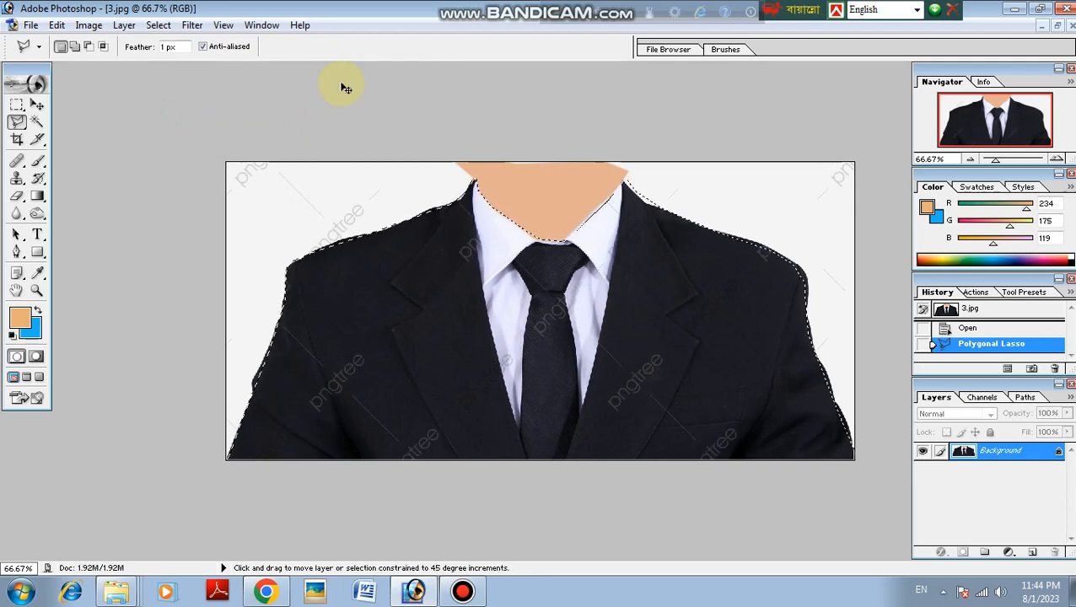
key(ctrl+shift+i)
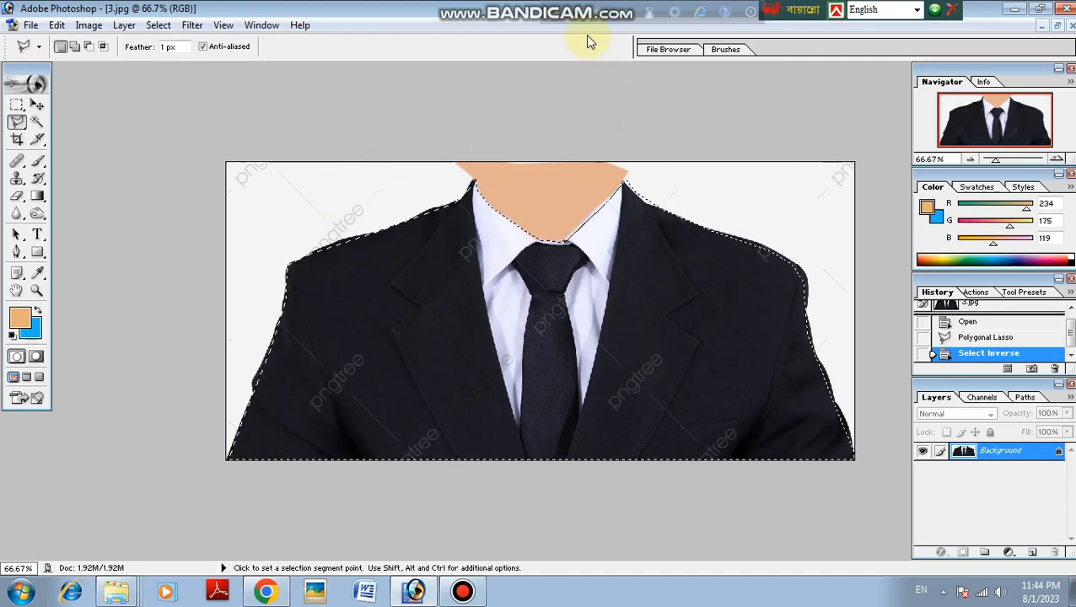
Copy the selected suit from 3.jpg onto the portrait in fffff.jpg and maximize the portrait's window
click(1056, 26)
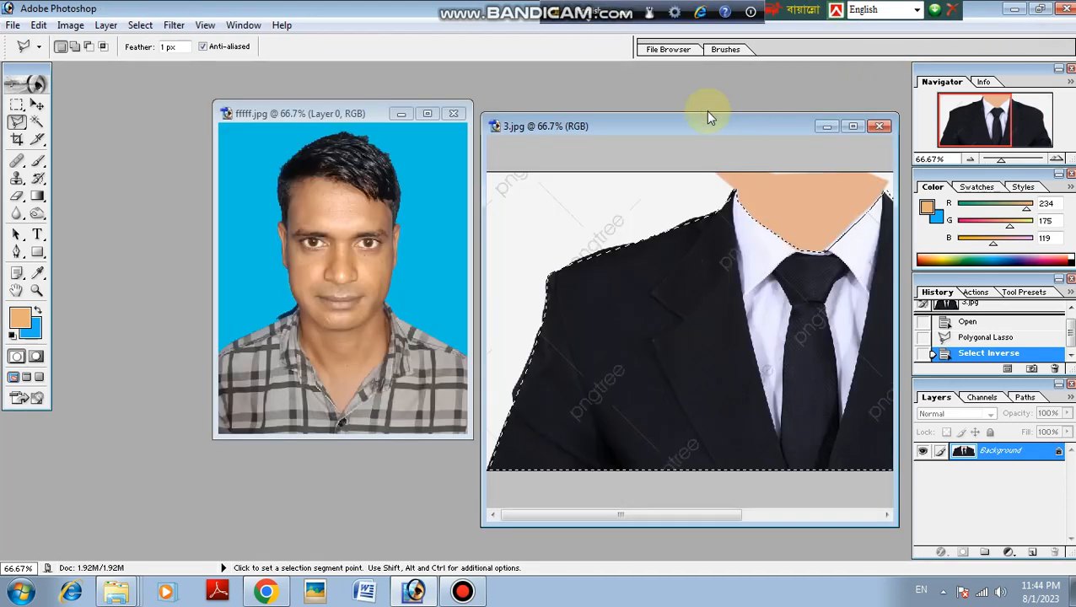
click(38, 106)
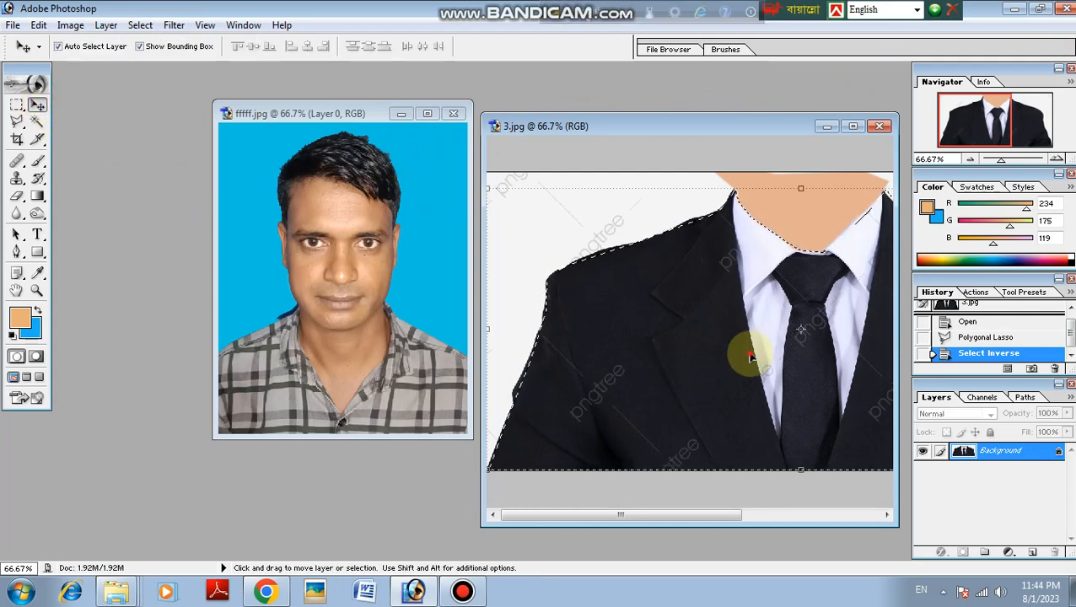
drag(750, 358, 368, 355)
click(428, 114)
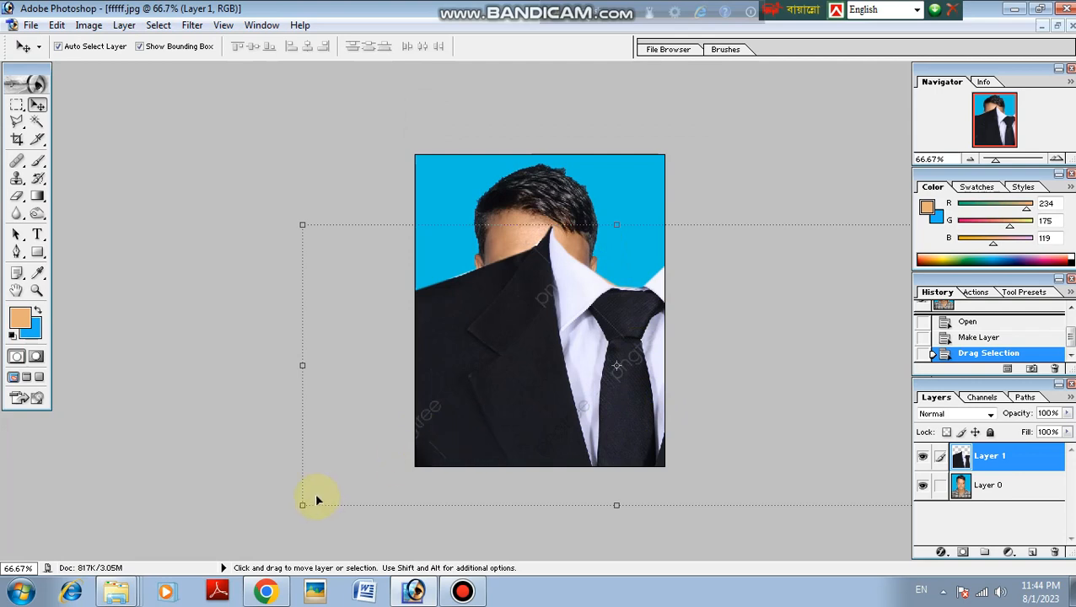
Scale the suit layer to about 37.4% width and 72.5% height and move it down over the man's chest
drag(302, 504, 415, 465)
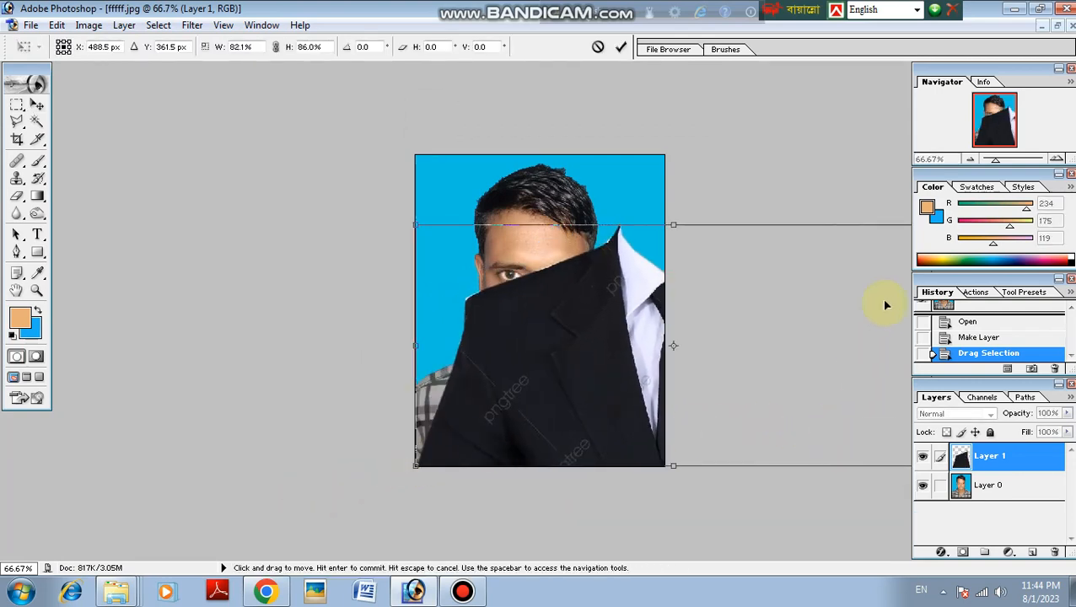
key(ctrl+minus)
key(ctrl+minus)
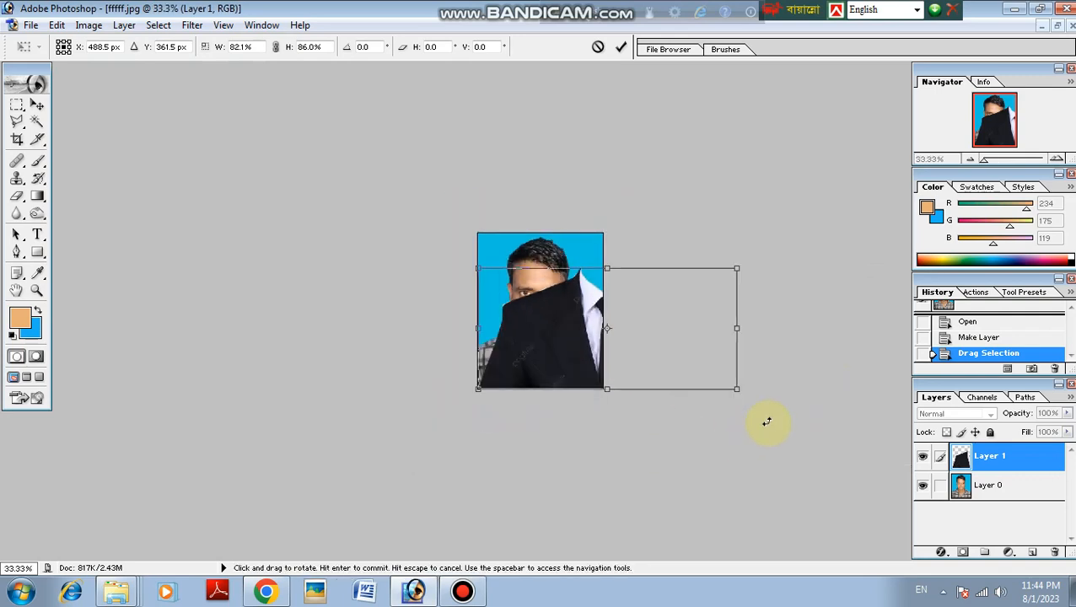
drag(739, 392, 598, 371)
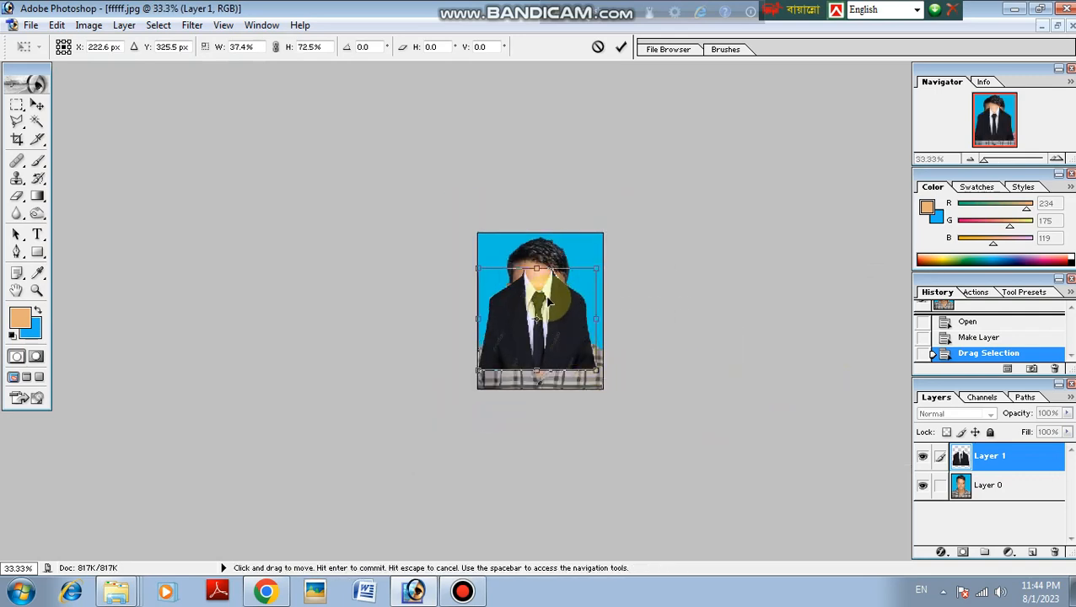
drag(544, 291, 544, 320)
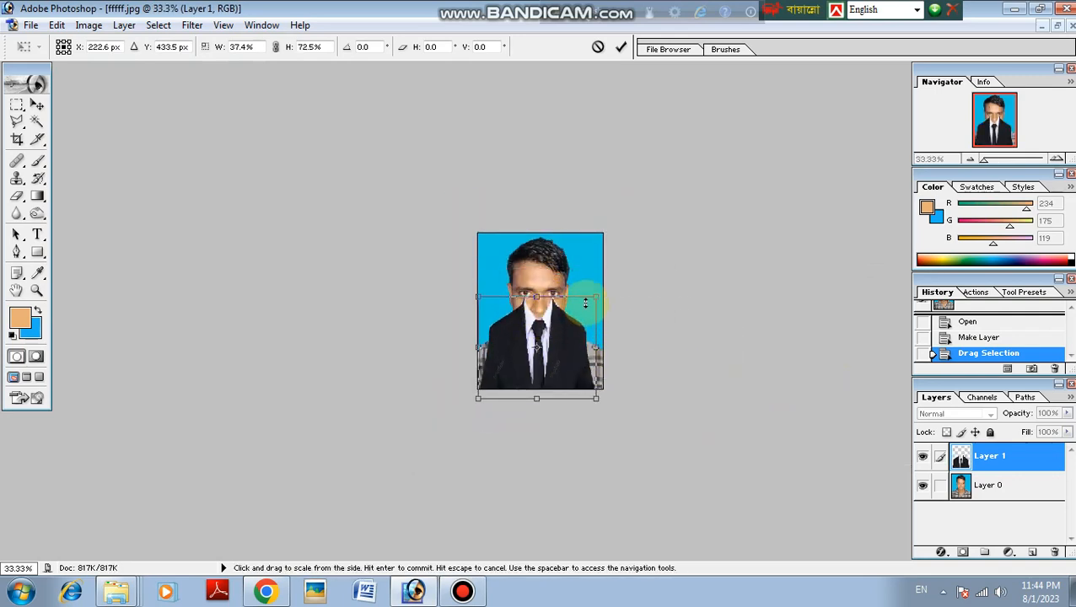
Resize the suit to about 54.7% width and 51.7% height so it sits below the chin and spans both shoulders
click(577, 333)
click(629, 308)
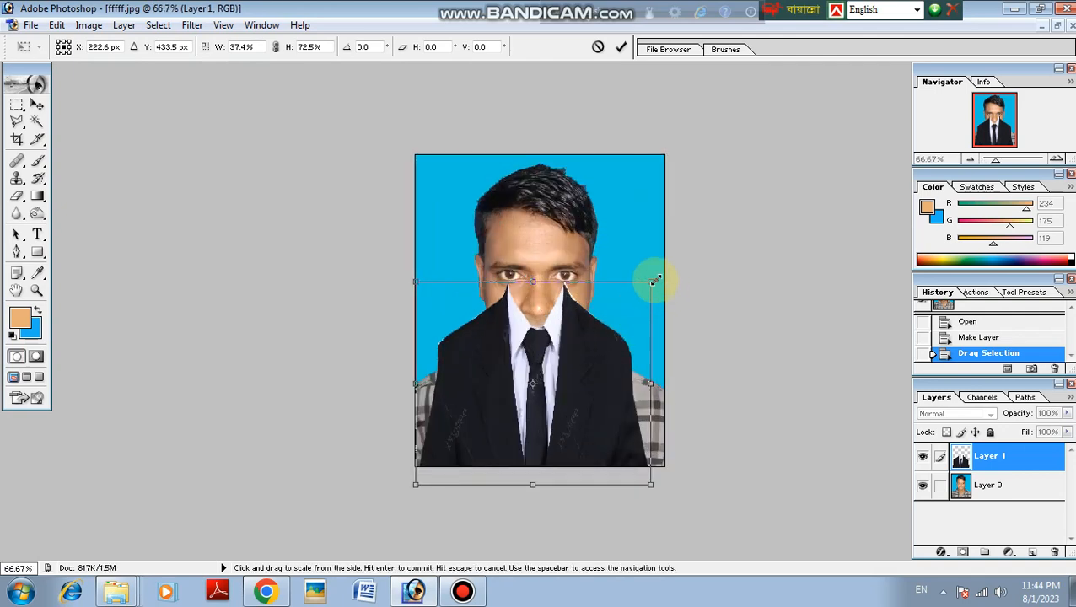
drag(655, 302, 639, 336)
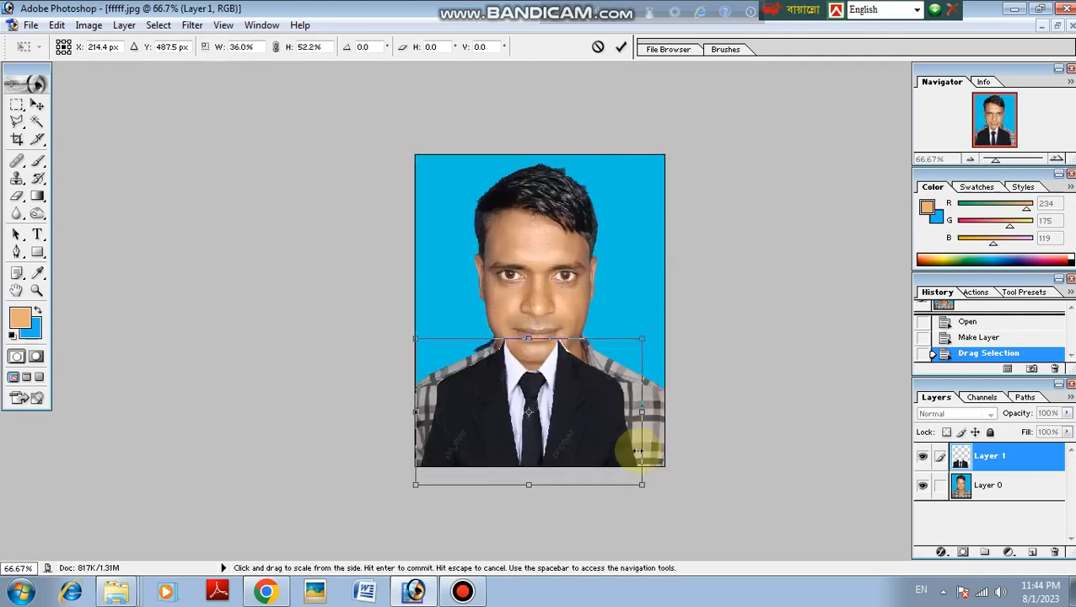
drag(643, 411, 676, 413)
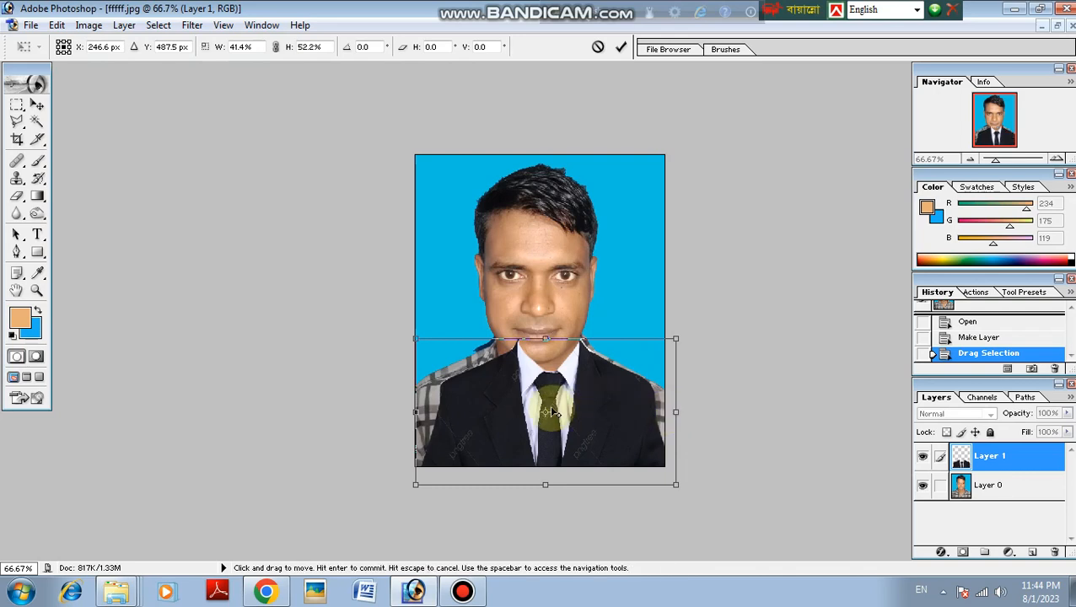
drag(417, 412, 384, 413)
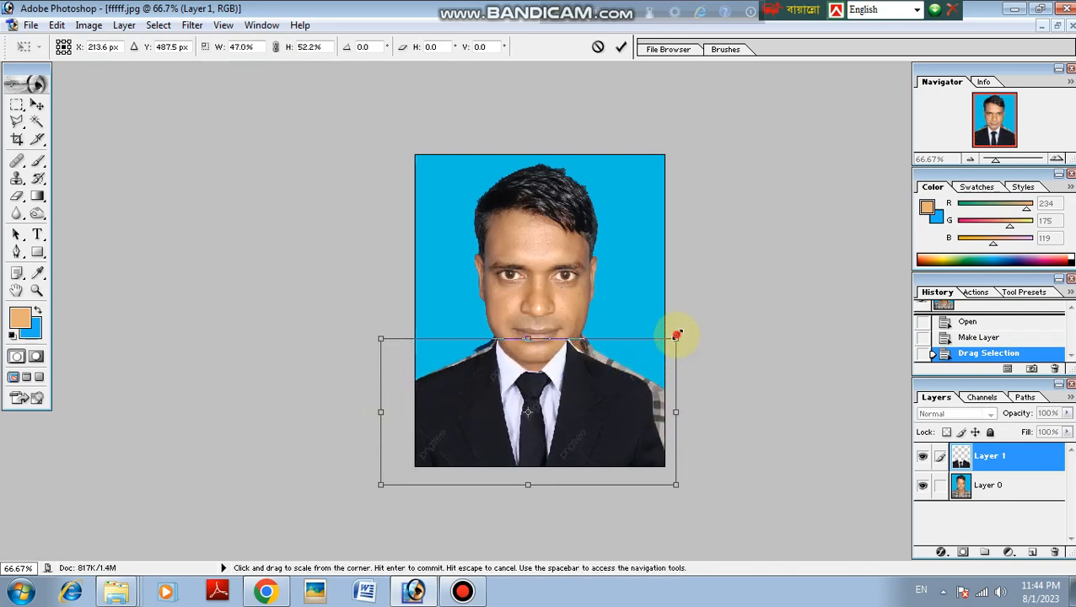
drag(676, 337, 702, 337)
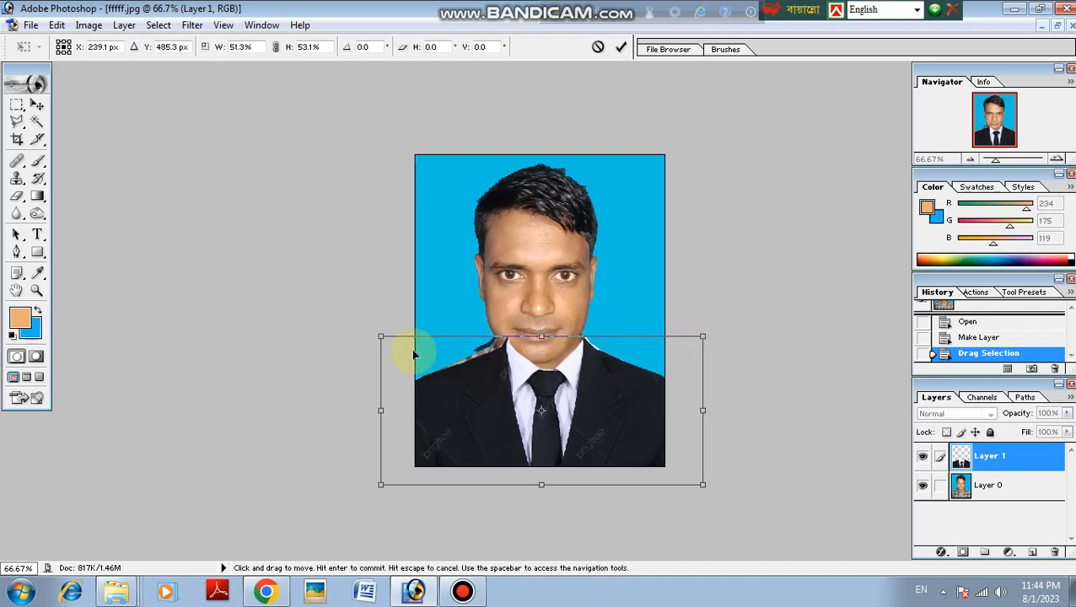
drag(380, 335, 360, 338)
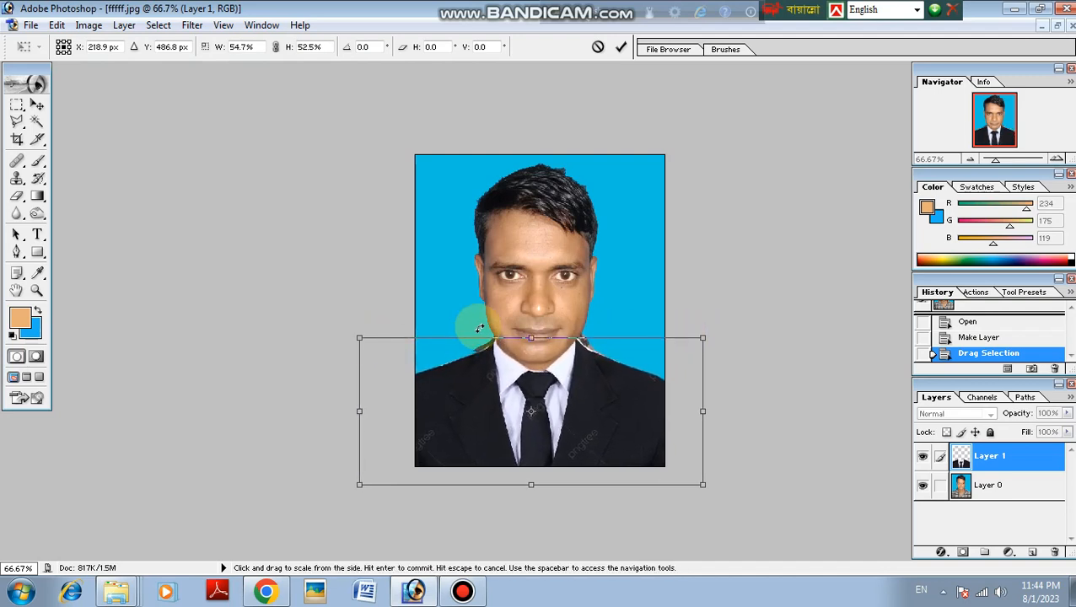
mouse_move(722, 331)
mouse_down()
mouse_move(728, 324)
mouse_move(728, 338)
mouse_up()
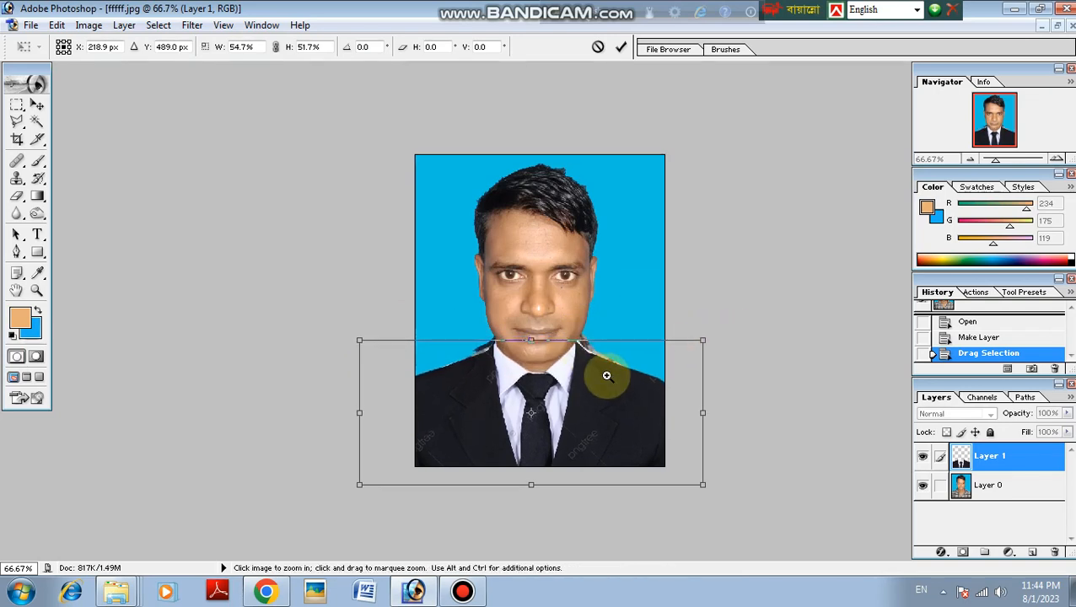
Fine-tune the suit's fit at the neck to about 56.3% width and 52.4% height, and apply the transform
key(ctrl+plus)
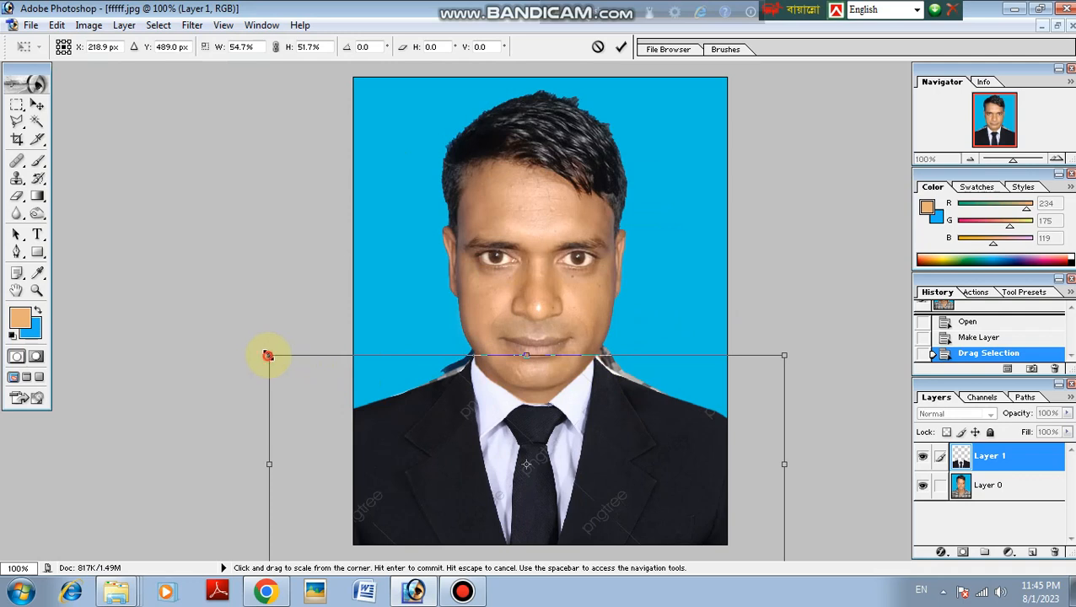
drag(267, 356, 265, 349)
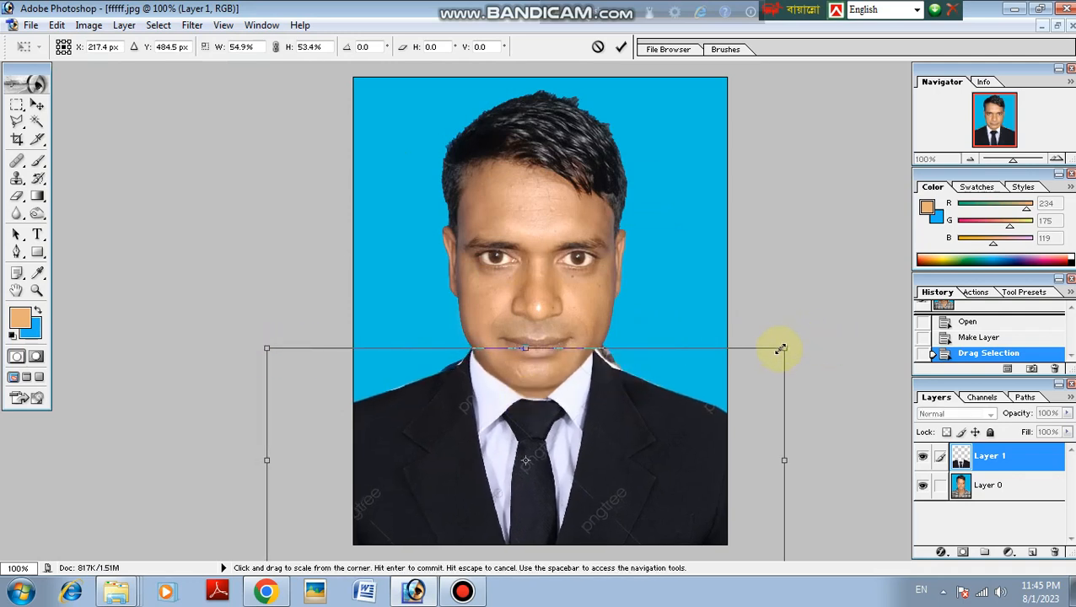
drag(782, 349, 798, 352)
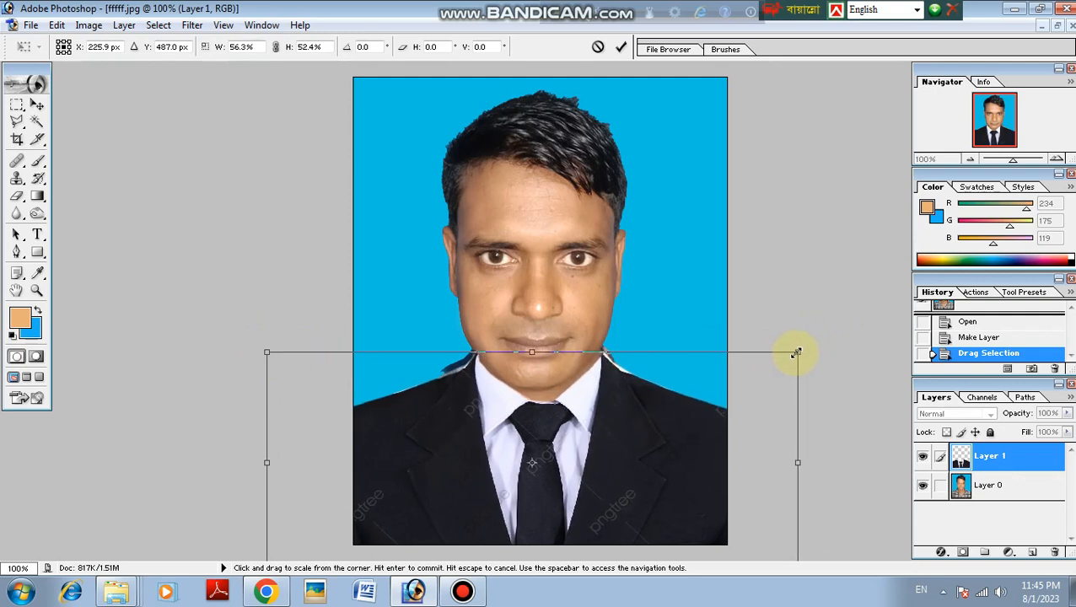
key(Return)
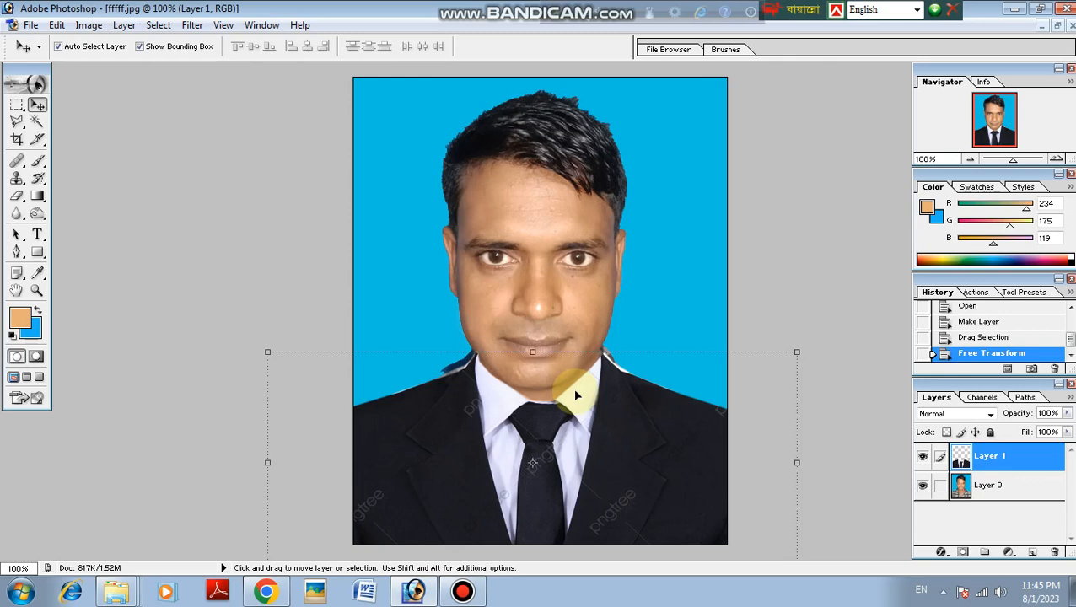
On Layer 0, start a Polygonal Lasso outline outside the canvas's left side and follow the suit's left shoulder to the collar tip
click(405, 297)
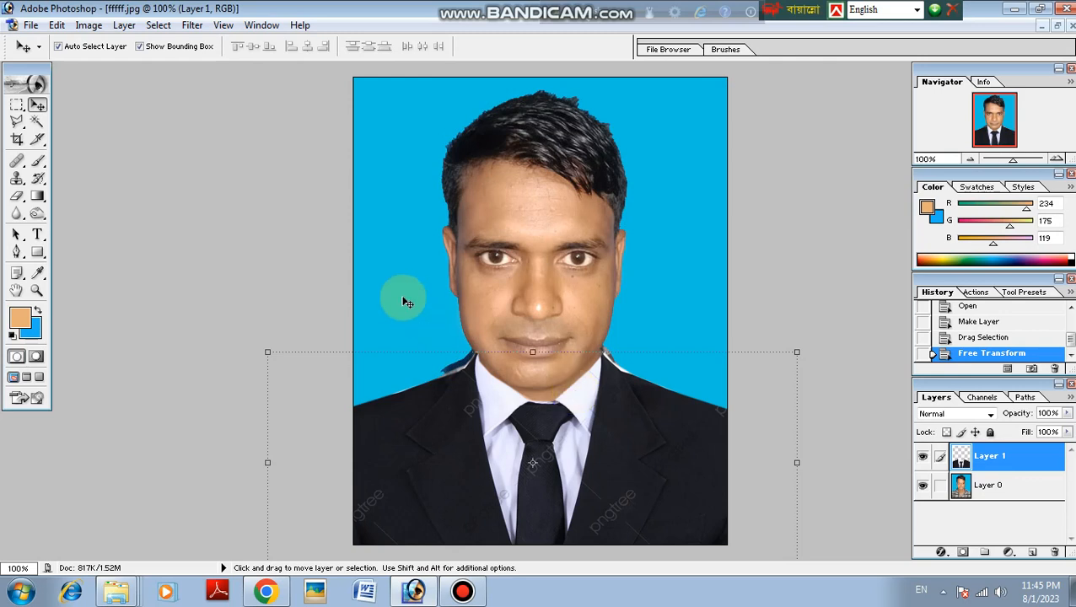
click(16, 124)
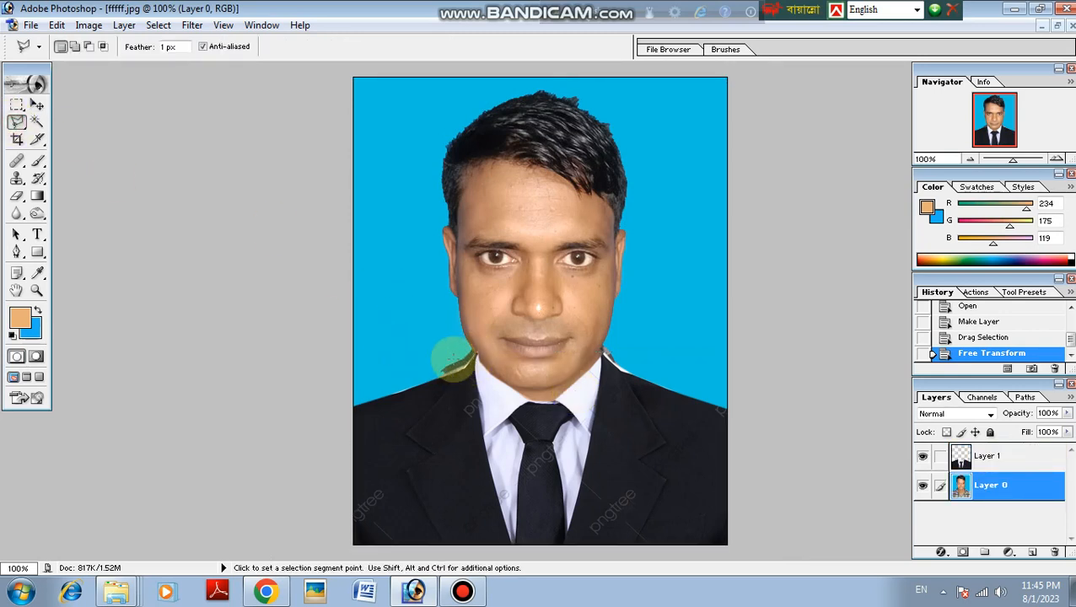
click(328, 135)
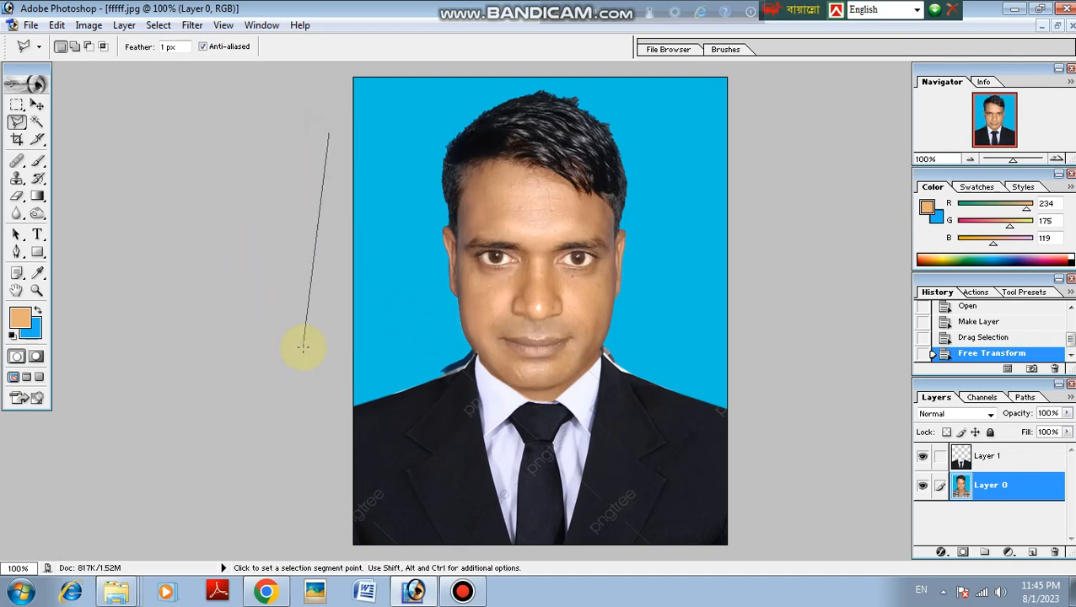
click(305, 414)
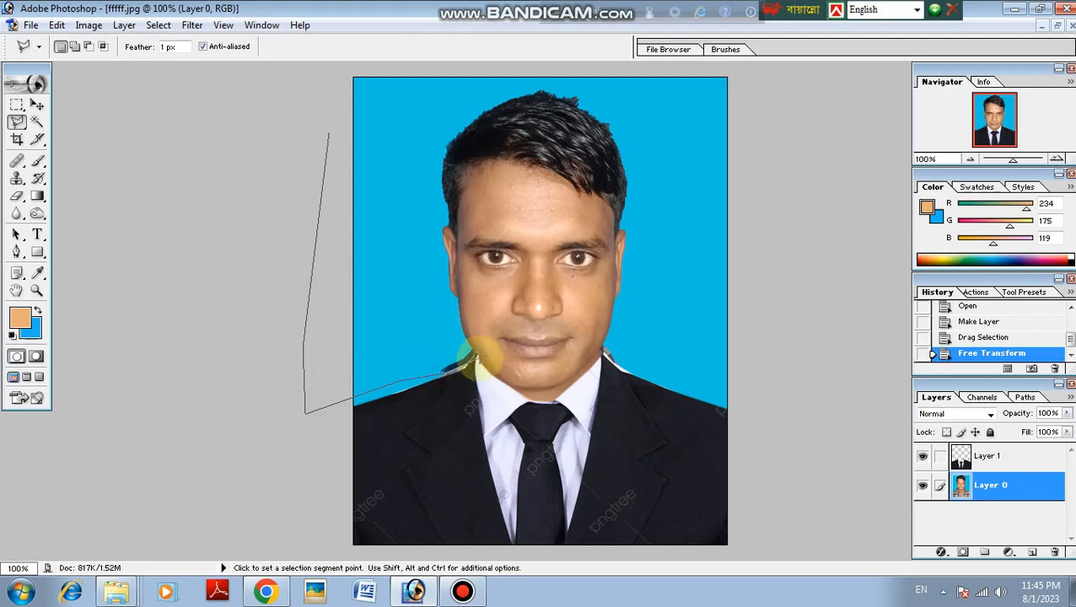
ctrl+click(476, 359)
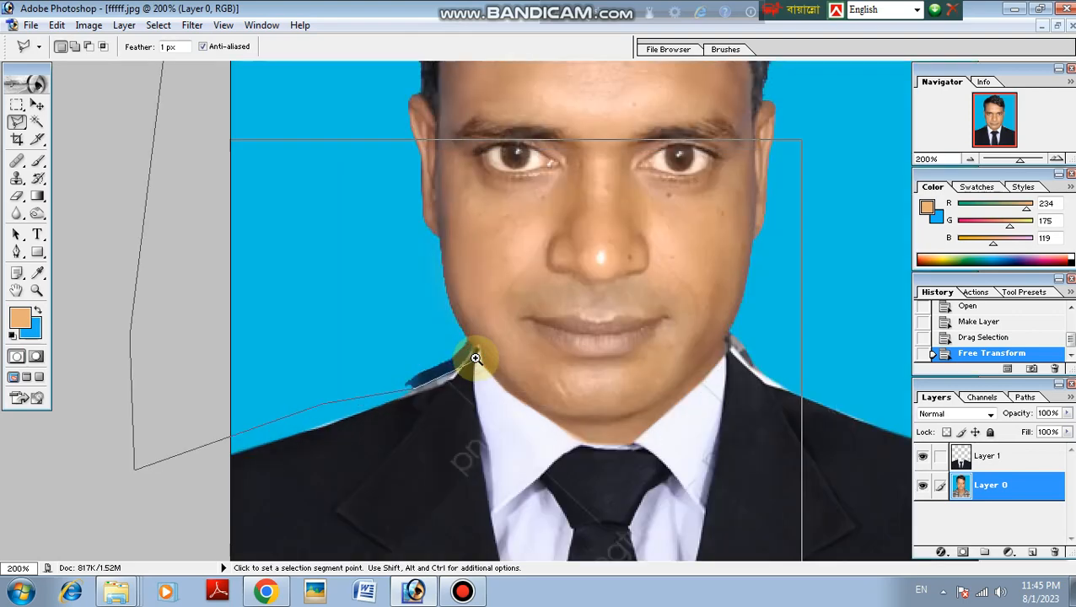
ctrl+click(476, 358)
click(477, 338)
Close the lasso outline through the backdrop above the left shoulder, and replace the enclosed shirt remnant with the blue background colour
click(450, 316)
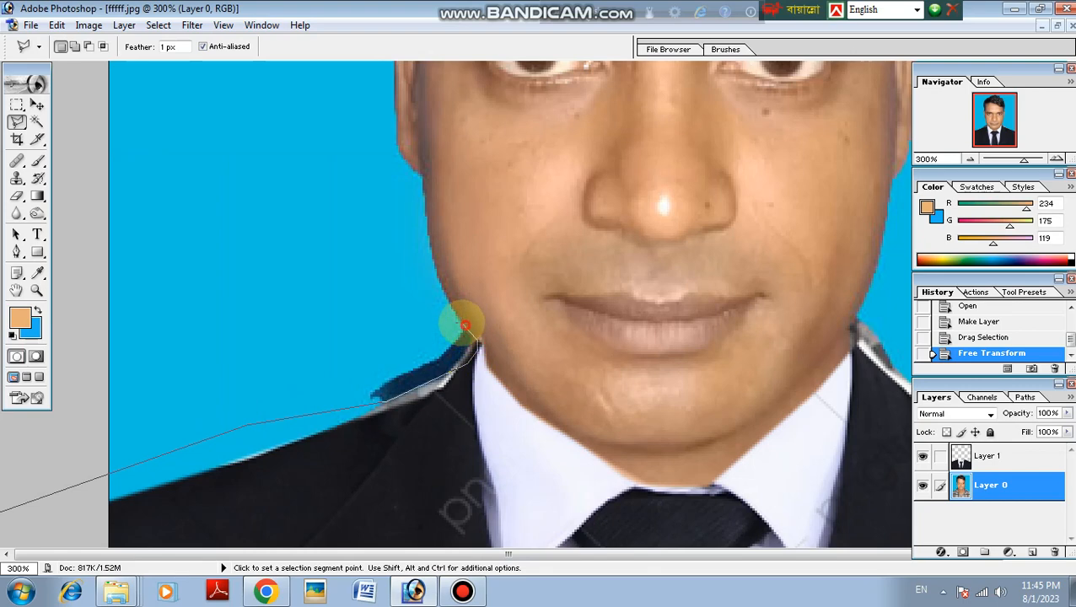
click(372, 325)
click(200, 383)
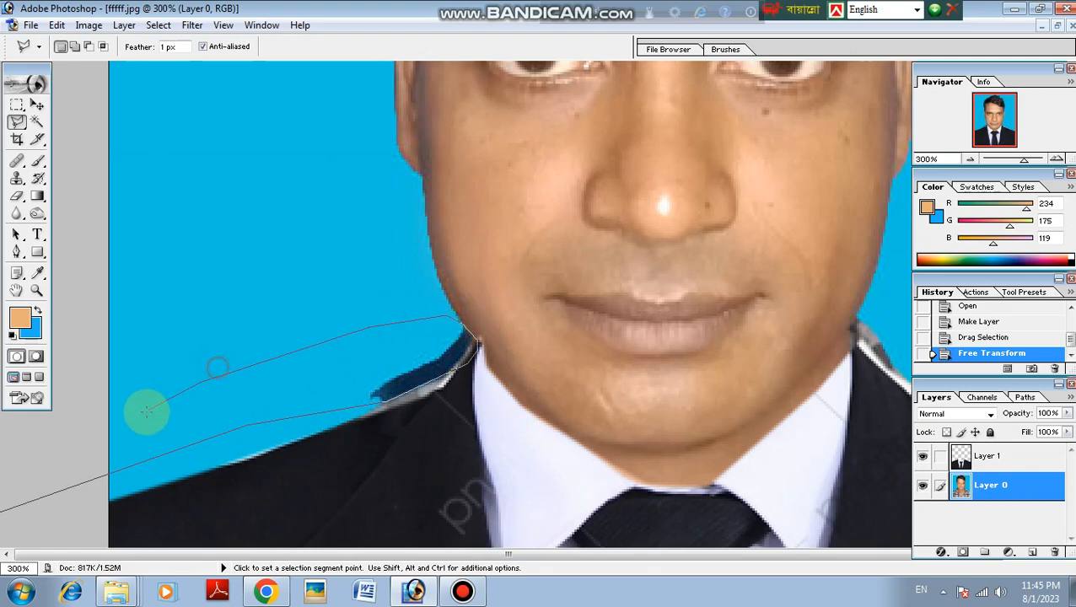
double_click(87, 482)
key(Delete)
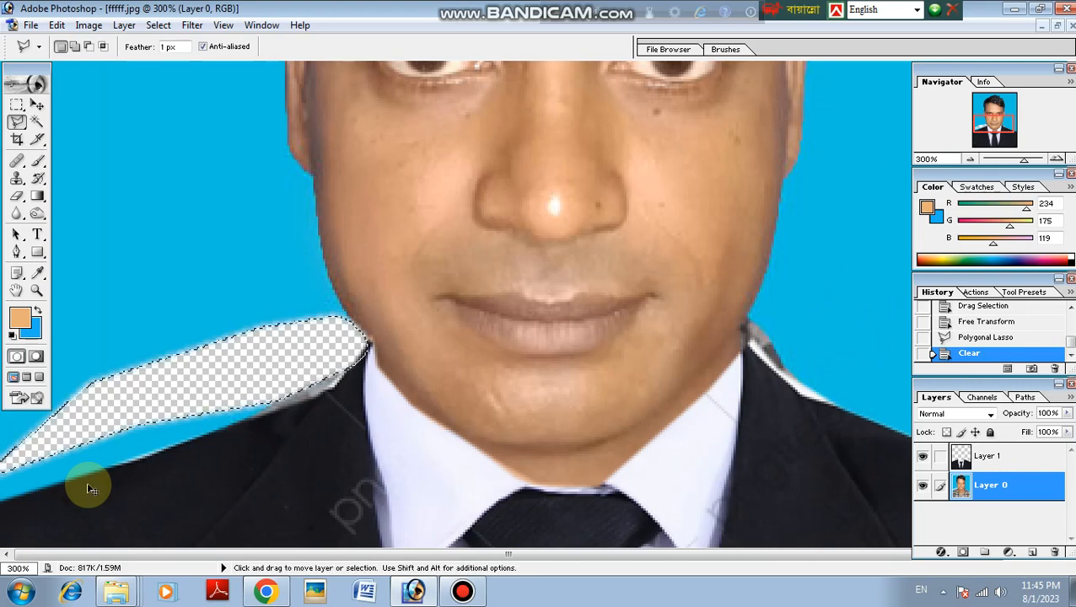
key(ctrl+BackSpace)
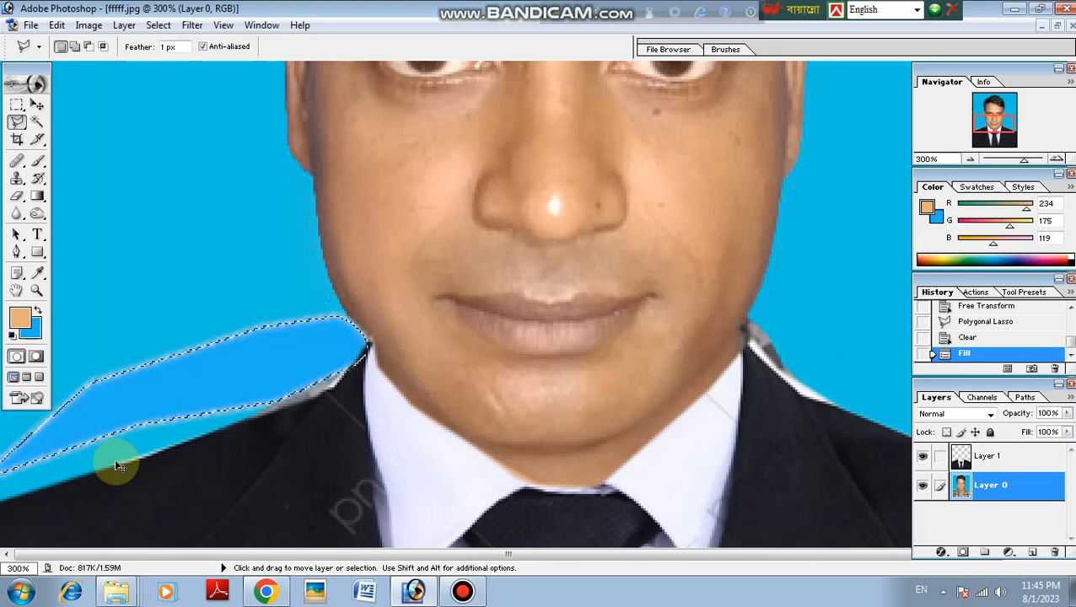
Outline the backdrop above the suit's right-hand shoulder with the Polygonal Lasso, replace the enclosed shirt remnant with the blue background colour, and deselect
key(ctrl+d)
ctrl+alt+click(516, 330)
ctrl+alt+click(518, 330)
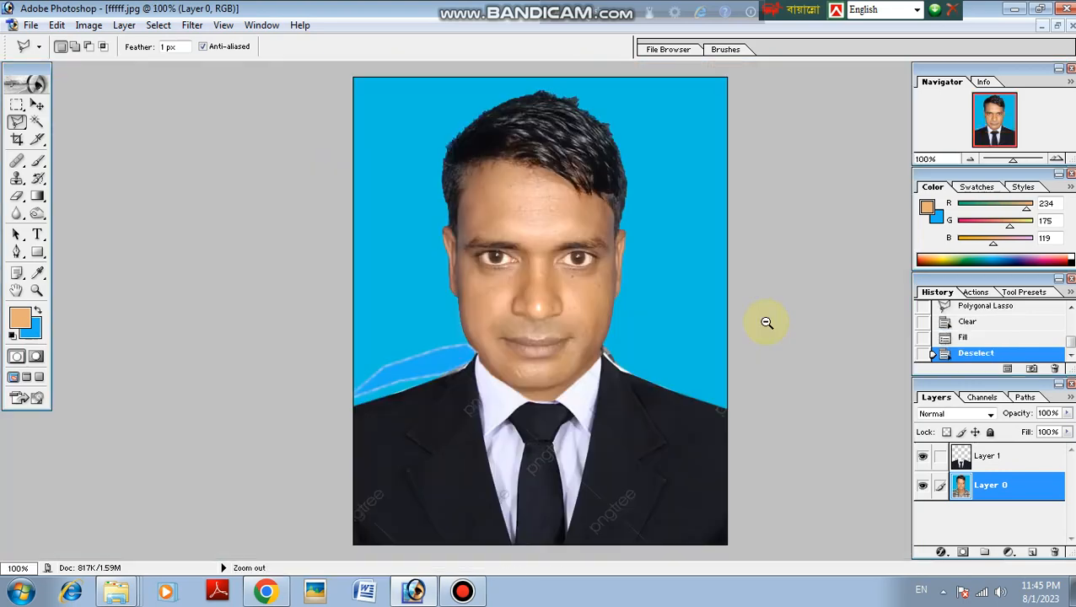
click(672, 196)
click(776, 422)
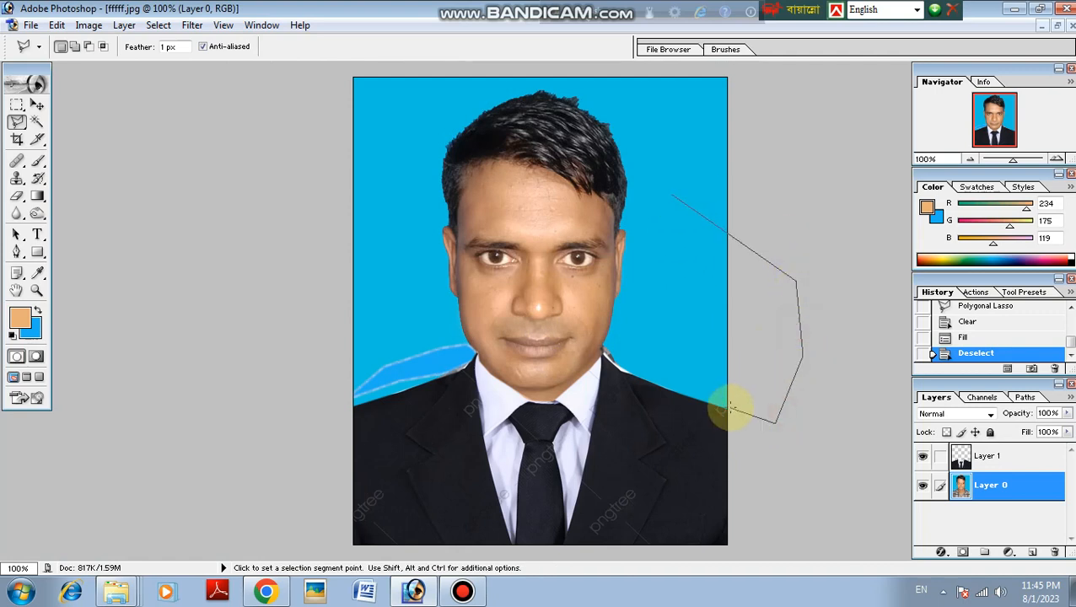
click(618, 367)
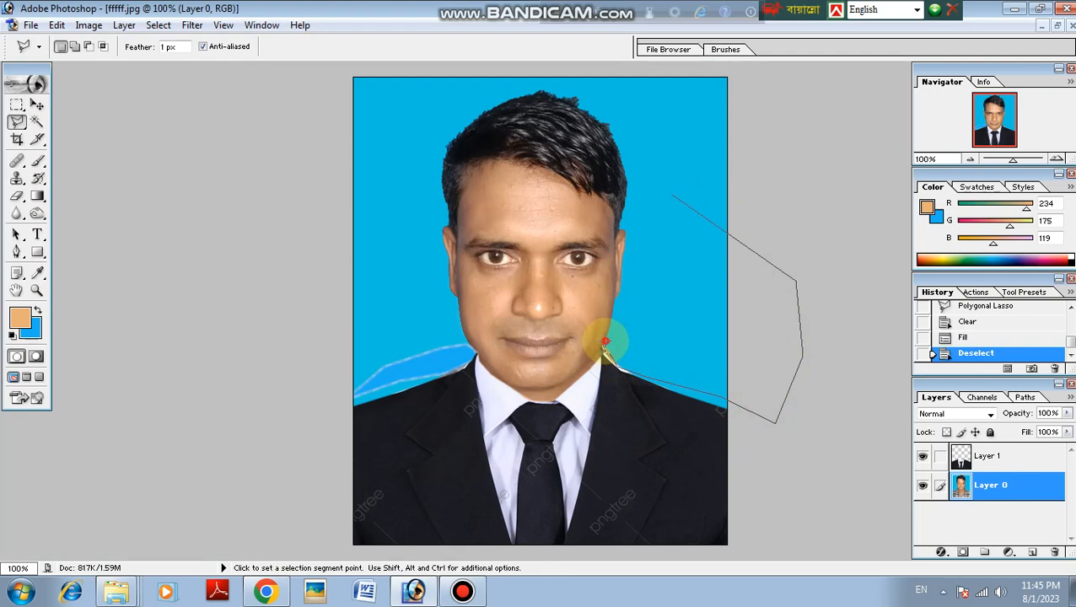
click(604, 342)
click(636, 330)
double_click(707, 199)
key(Delete)
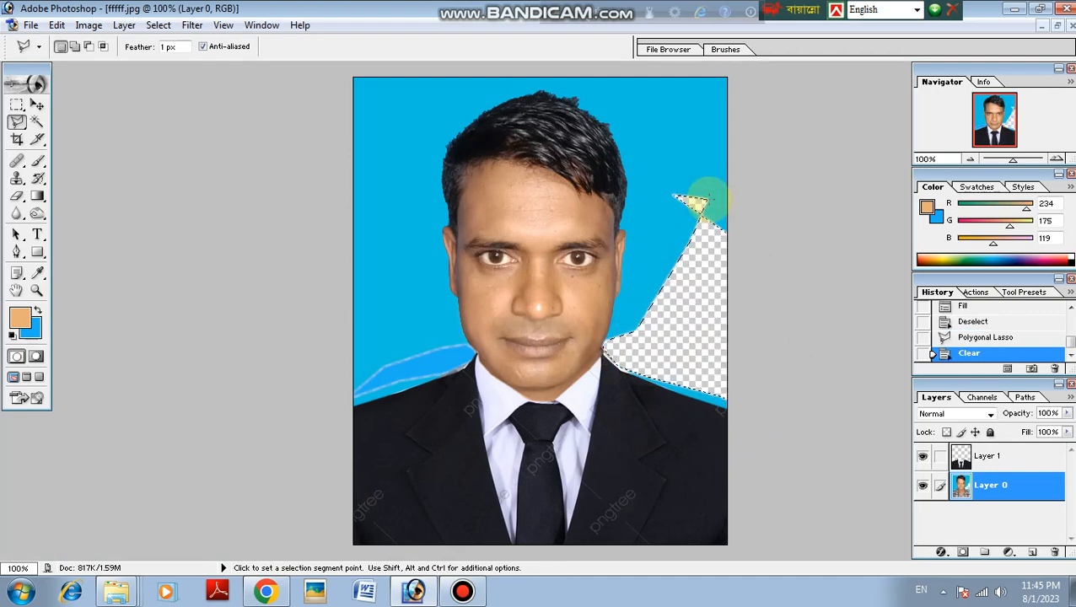
key(ctrl+BackSpace)
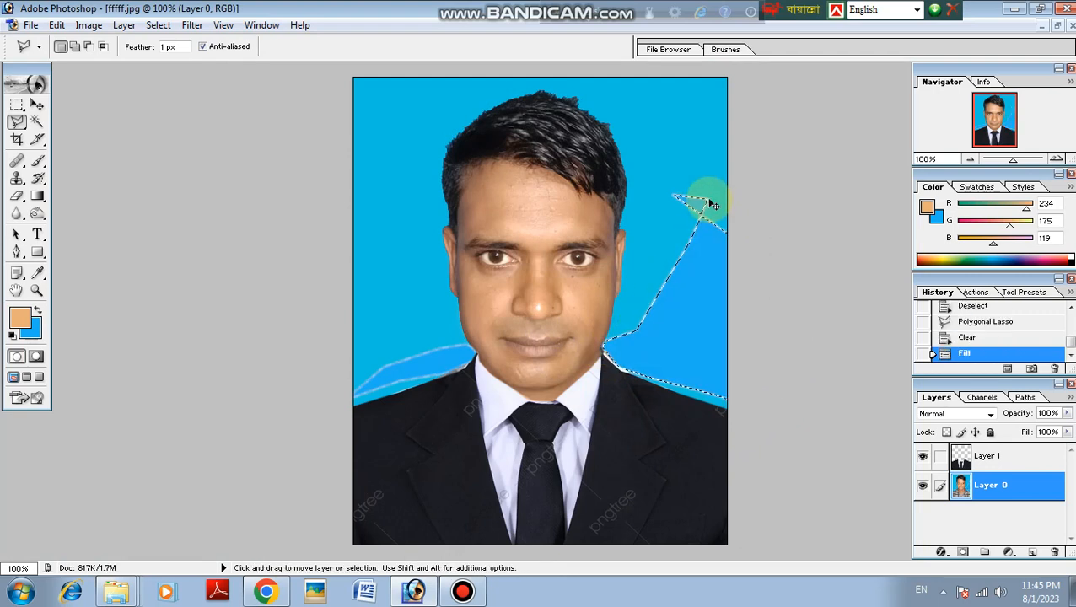
key(ctrl+d)
Select the whole backdrop on Layer 0 with the Magic Wand at tolerance 32, replace it with the blue background colour, and deselect
key(z)
alt+click(565, 343)
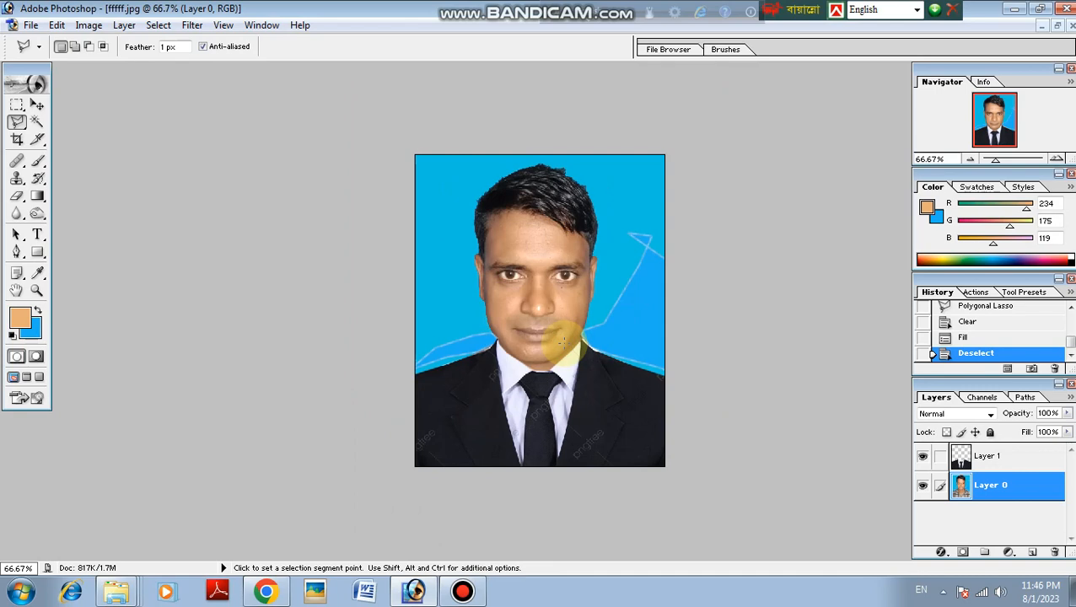
click(37, 122)
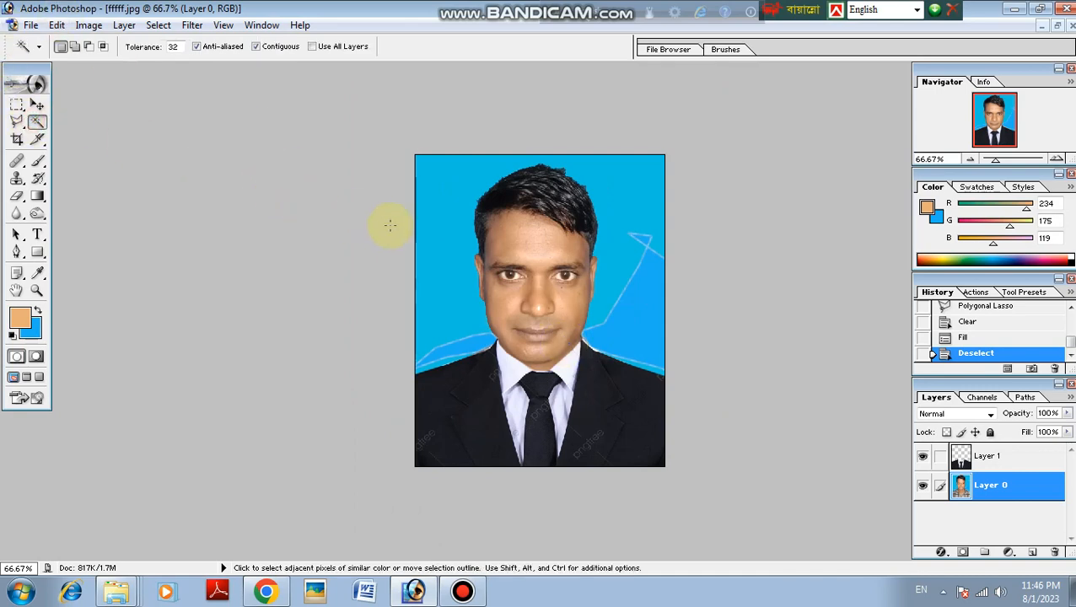
shift+click(444, 185)
shift+click(450, 201)
shift+click(451, 201)
shift+click(450, 201)
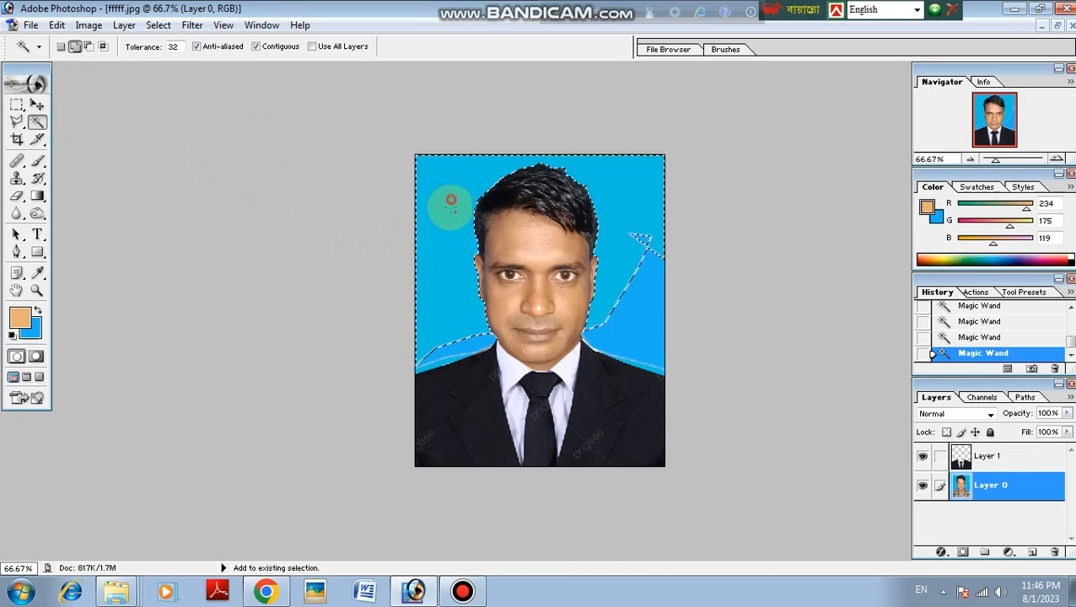
shift+click(458, 349)
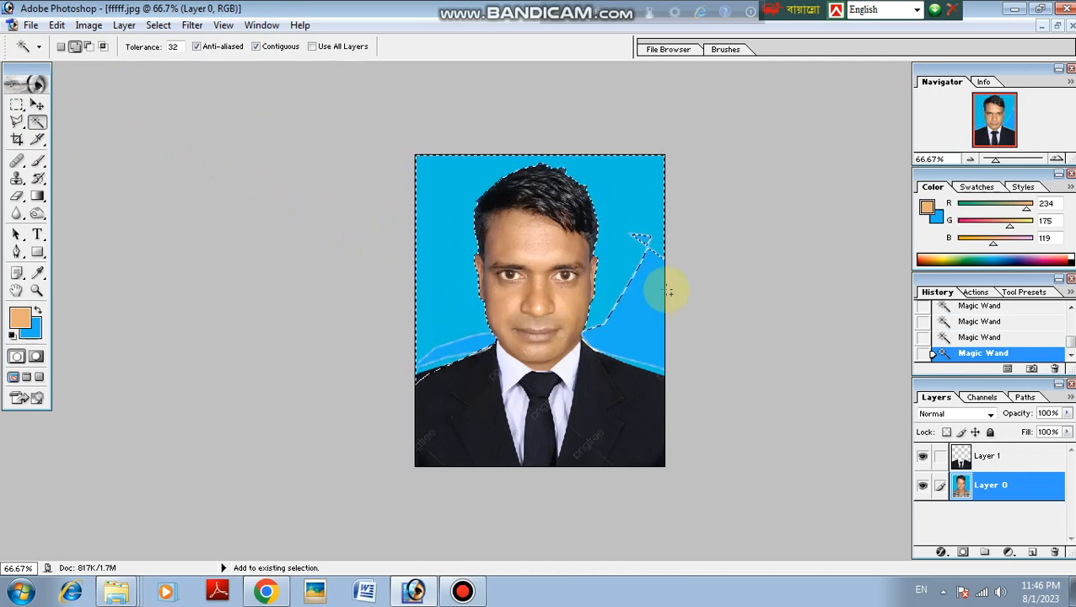
shift+click(637, 284)
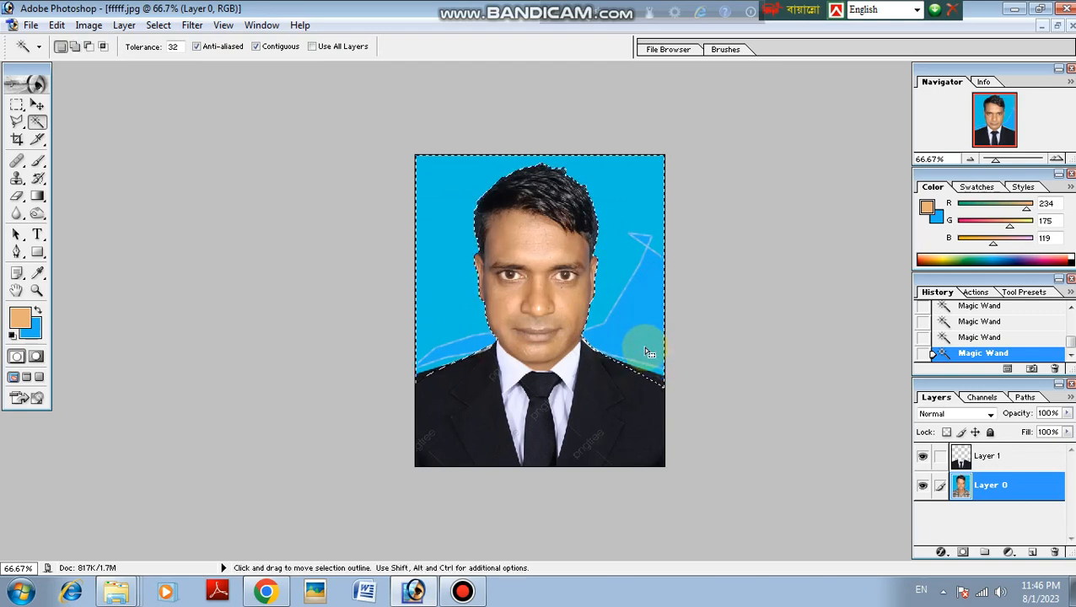
key(Delete)
key(ctrl+BackSpace)
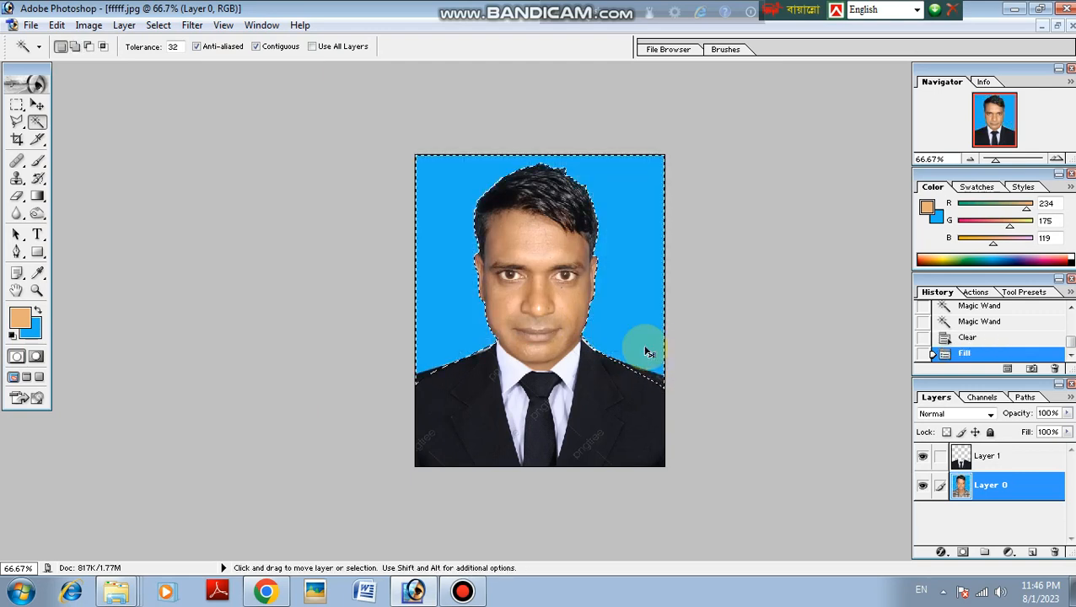
key(ctrl+d)
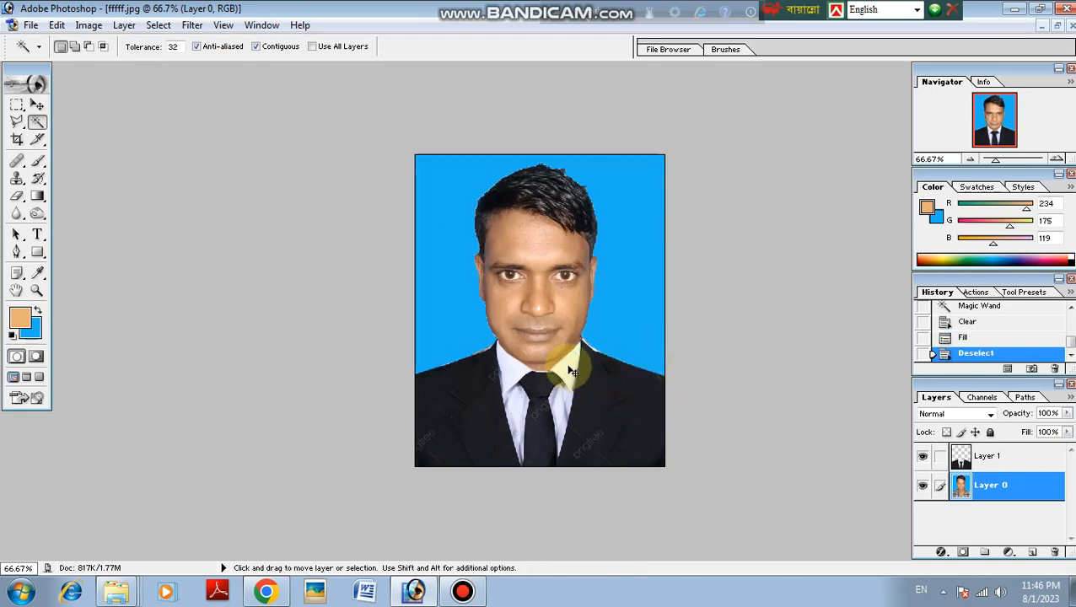
Merge the visible portrait layers and create a white A4 RGB document at 300 pixels/inch
key(ctrl+minus)
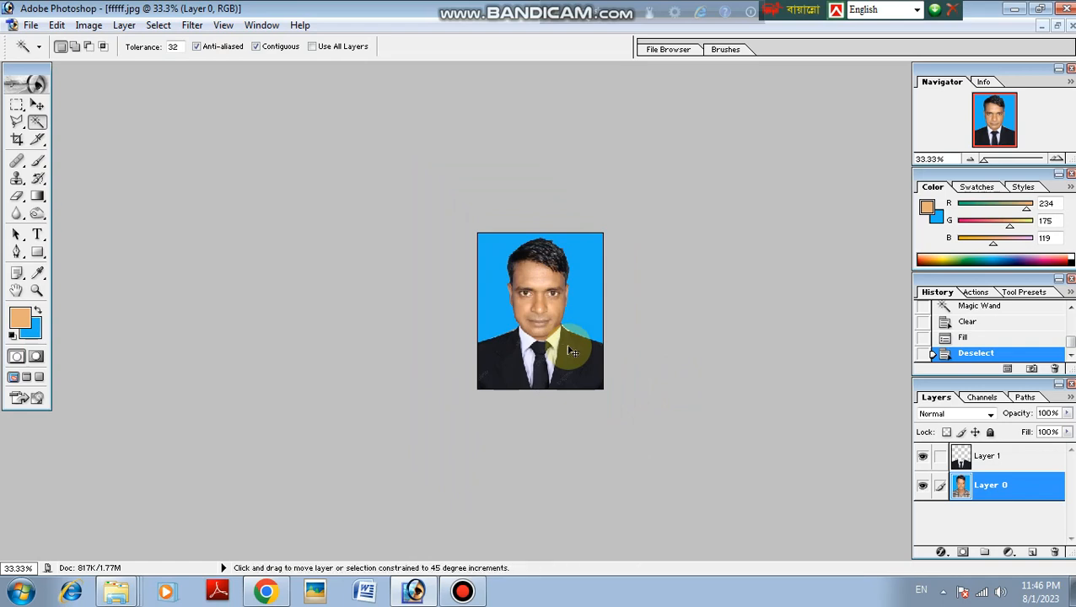
key(ctrl+shift+e)
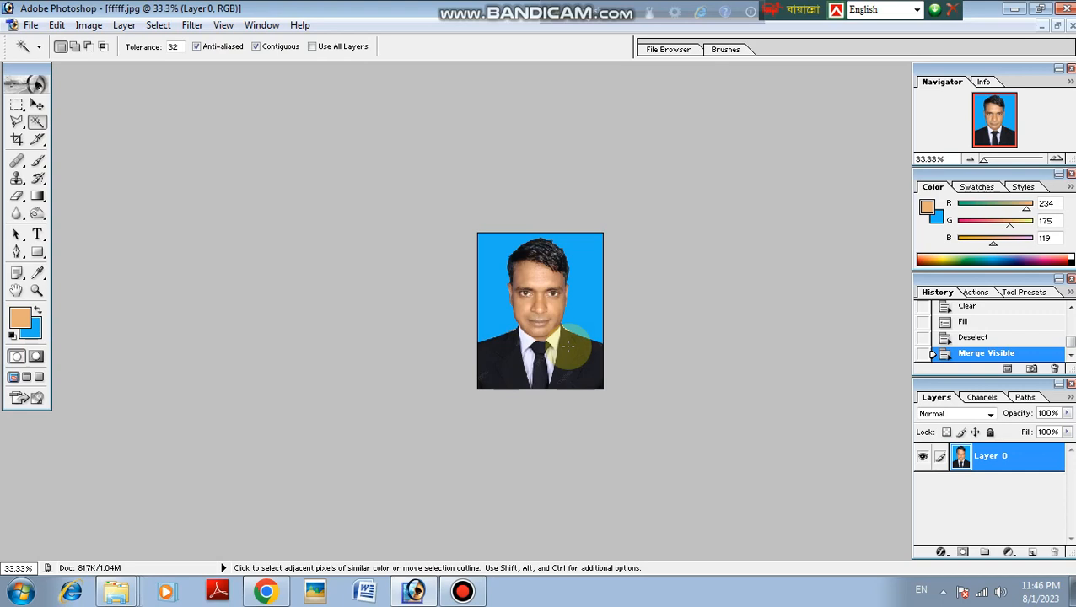
key(ctrl+n)
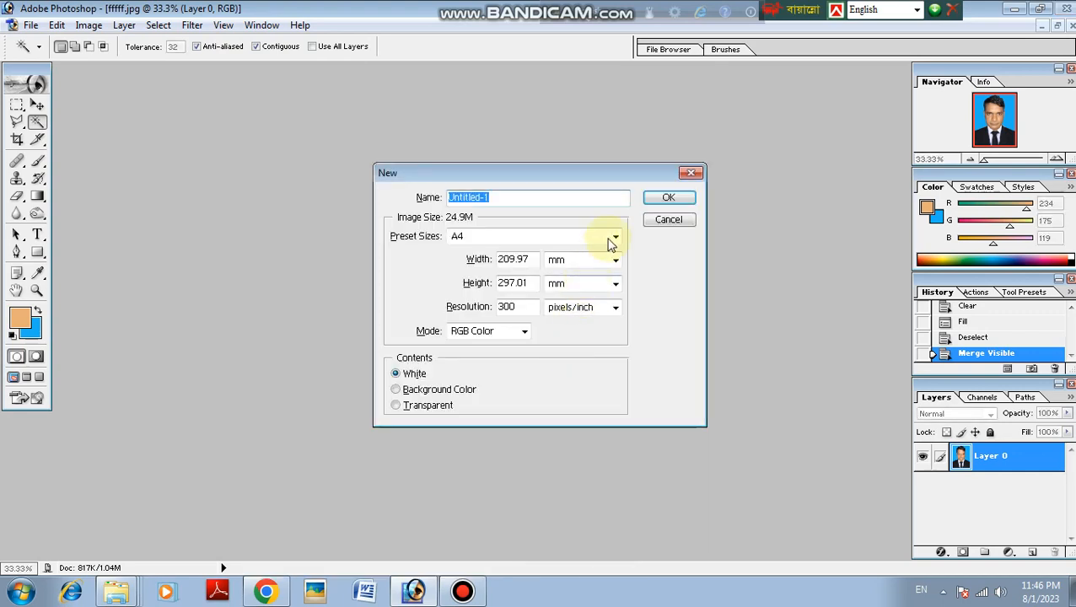
click(656, 205)
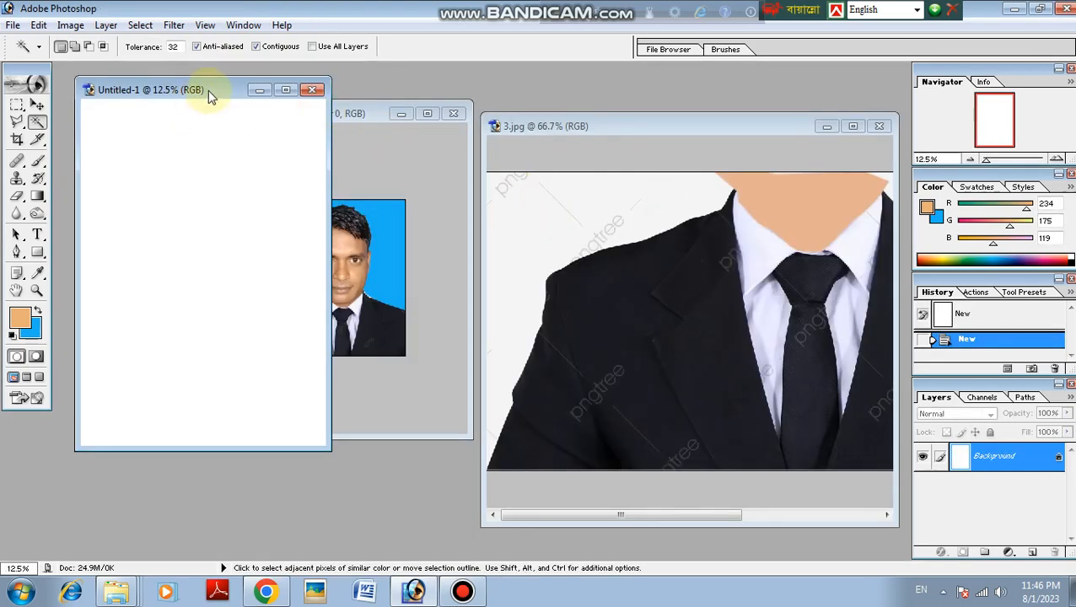
Arrange the blank A4 document beside the portrait and copy the merged portrait into the page's upper-left corner
drag(211, 93, 631, 131)
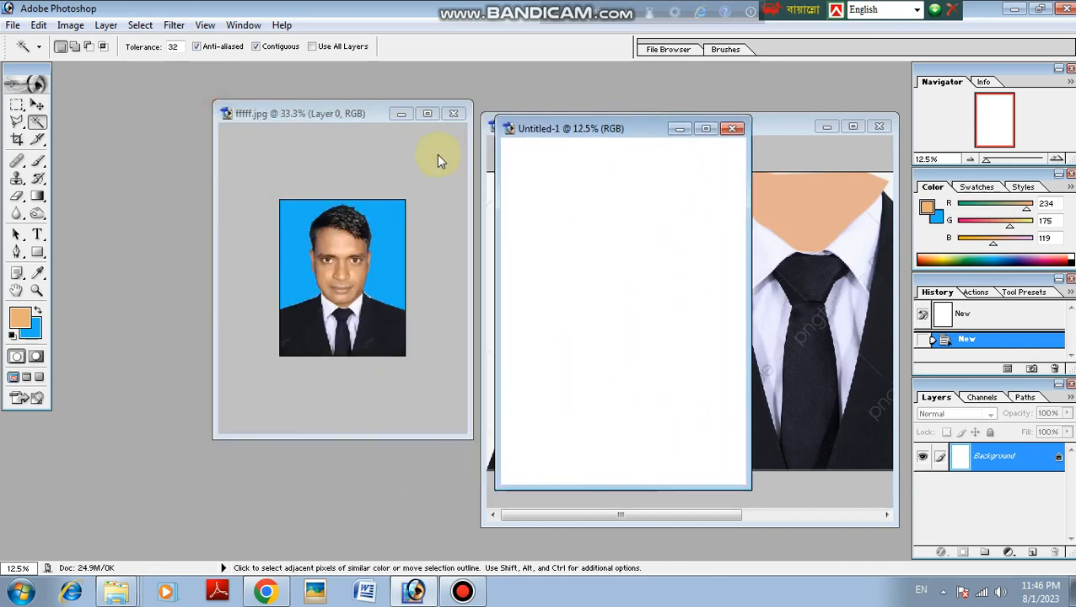
click(38, 104)
drag(304, 263, 526, 163)
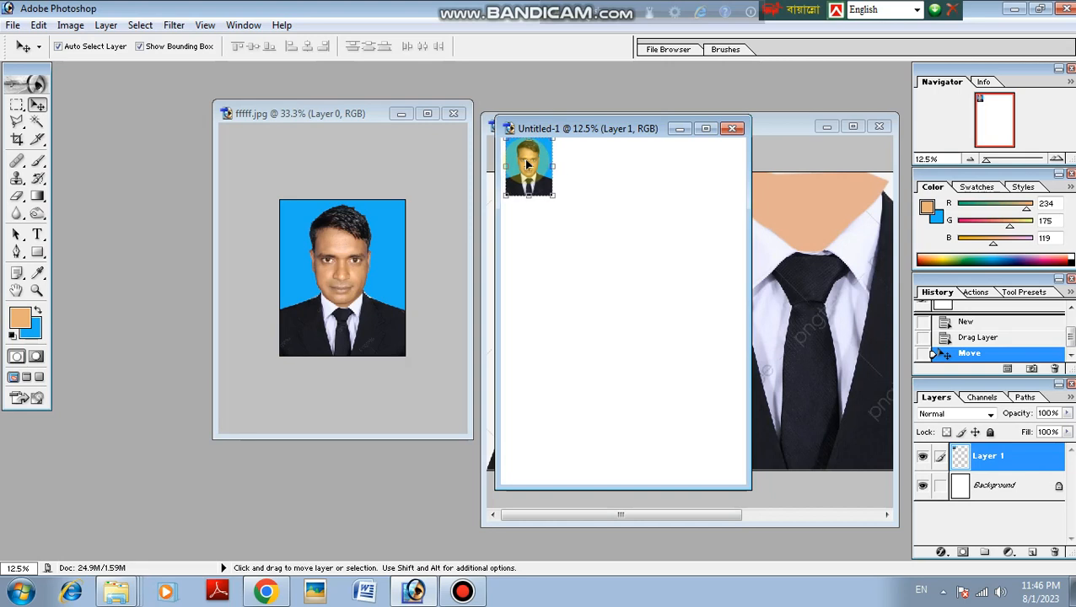
Nudge the portrait copy so it keeps a narrow margin from the A4 page's top and left edges
key(Left)
key(Left)
key(Left)
key(Left)
key(Down)
key(Down)
key(Down)
key(Down)
key(Down)
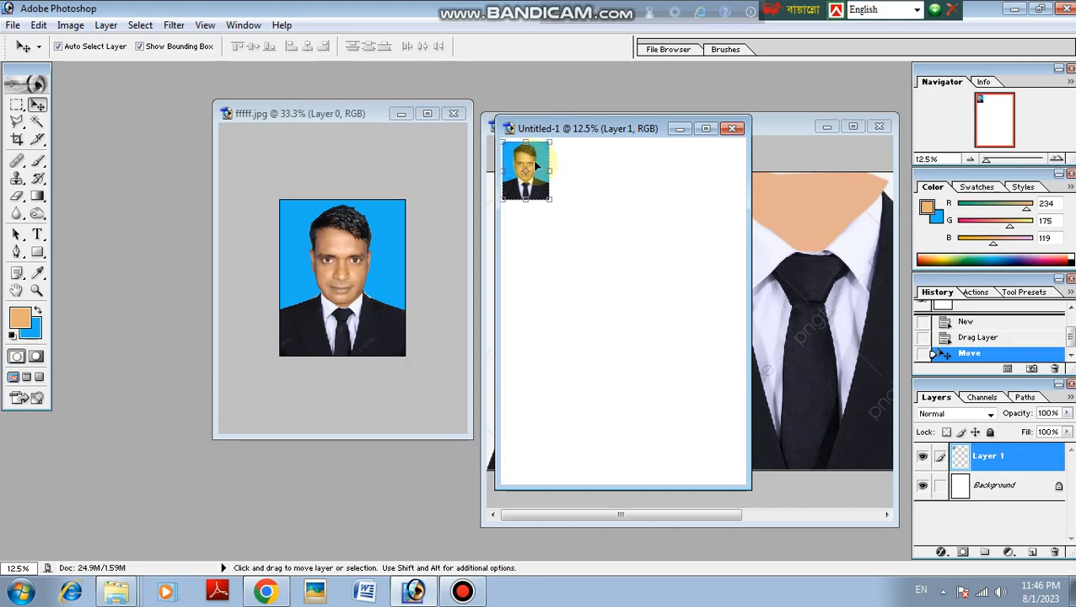
key(Right)
key(Right)
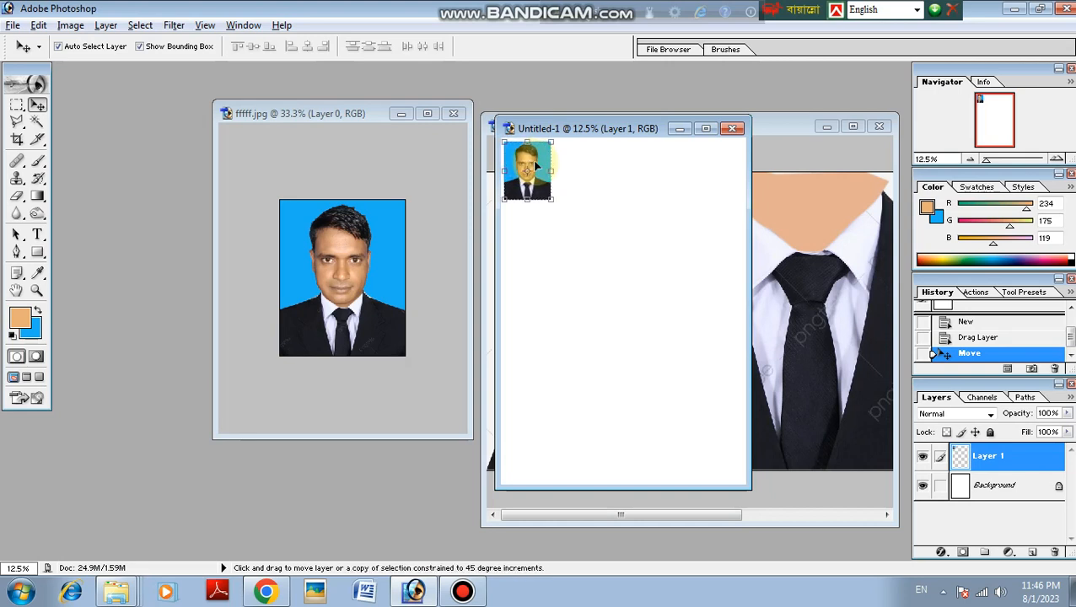
Duplicate the portrait across the top of the A4 page to form a row of four evenly spaced copies
drag(534, 166, 684, 164)
click(682, 243)
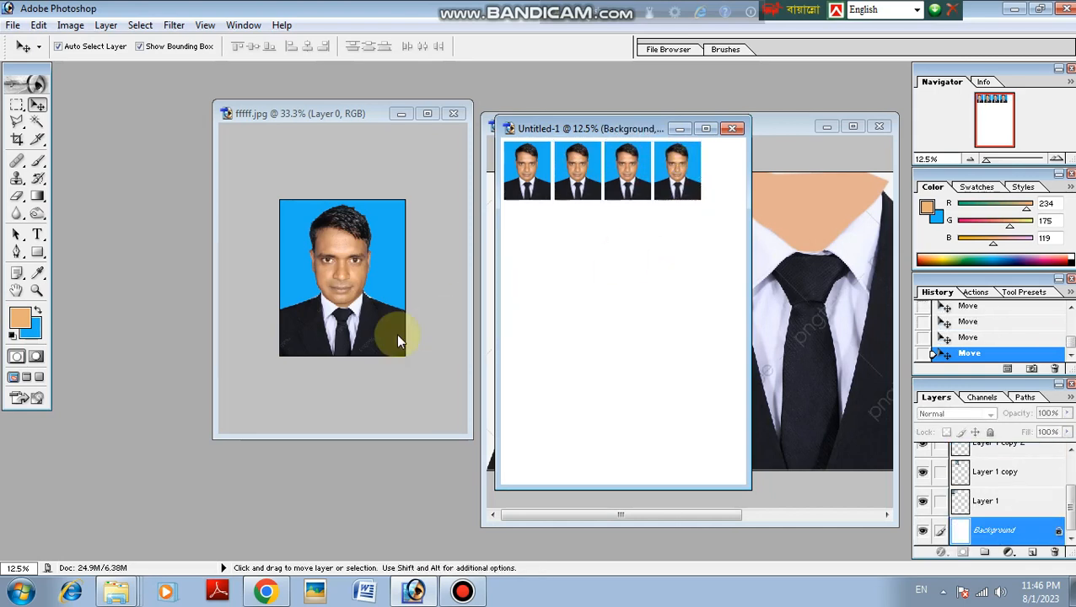